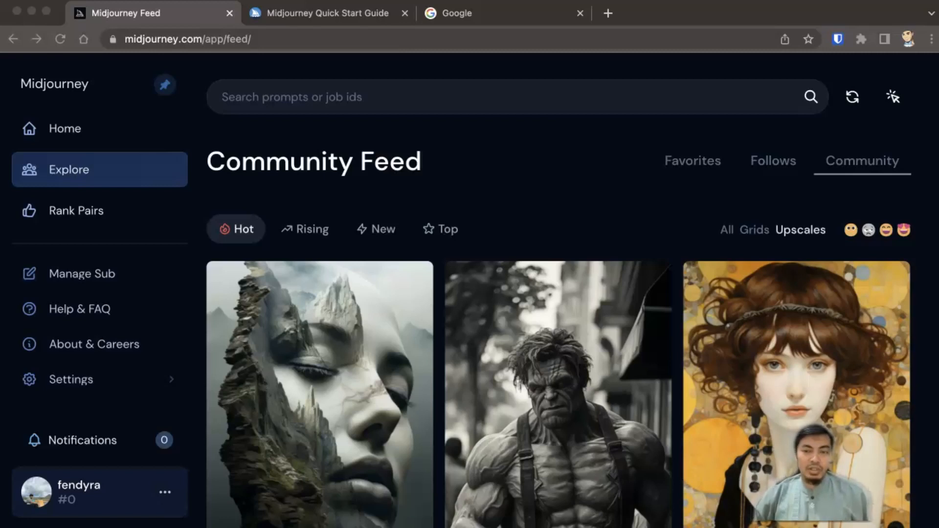
- Browse the upscaled images in the Midjourney Community Feed for examples of generated art
scroll(706, 303, "down", 3)
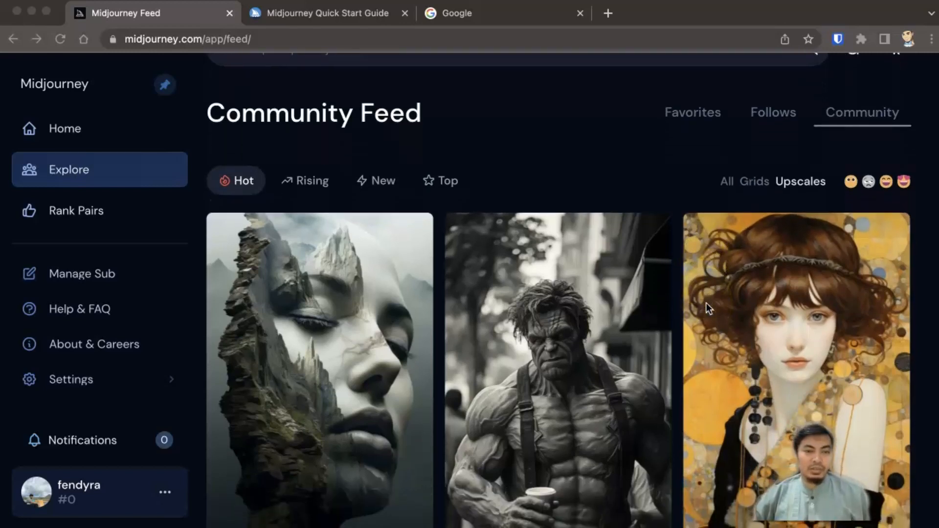
scroll(706, 304, "down", 10)
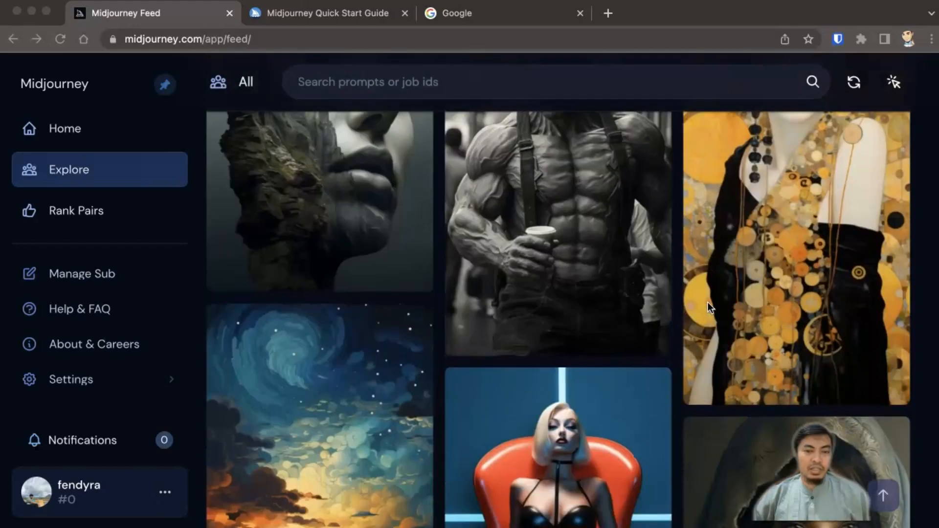
scroll(708, 305, "down", 12)
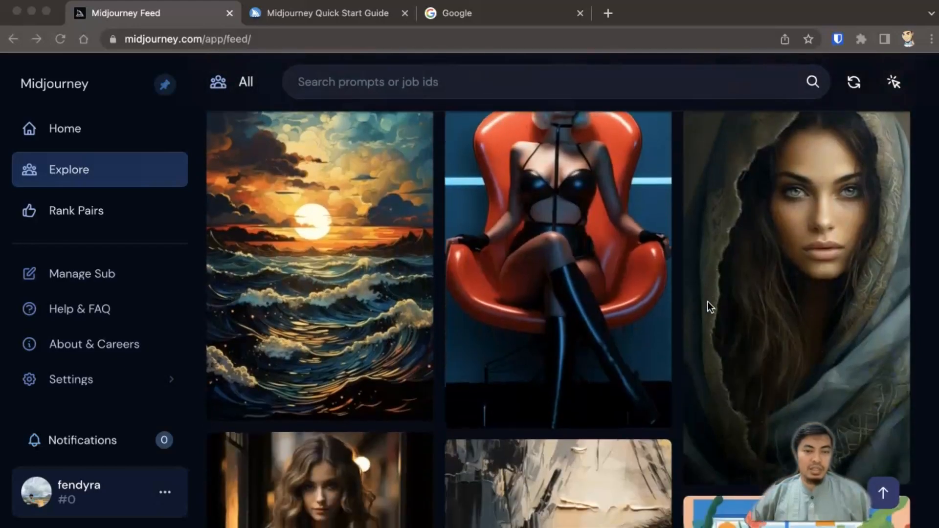
scroll(708, 302, "down", 18)
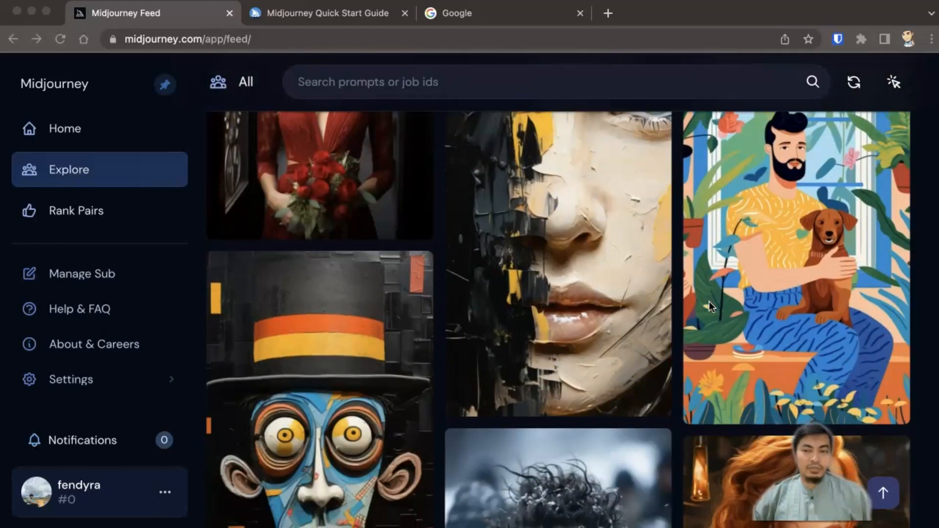
scroll(708, 301, "down", 9)
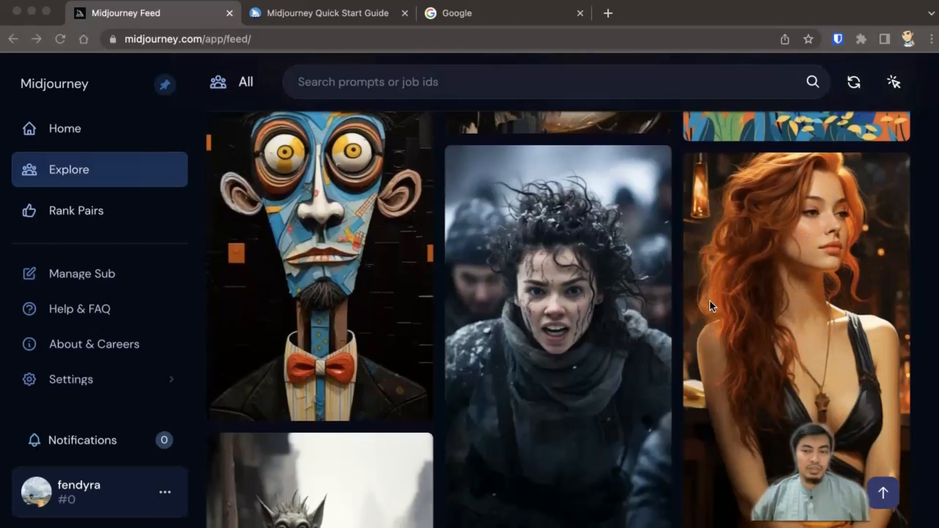
scroll(710, 306, "down", 18)
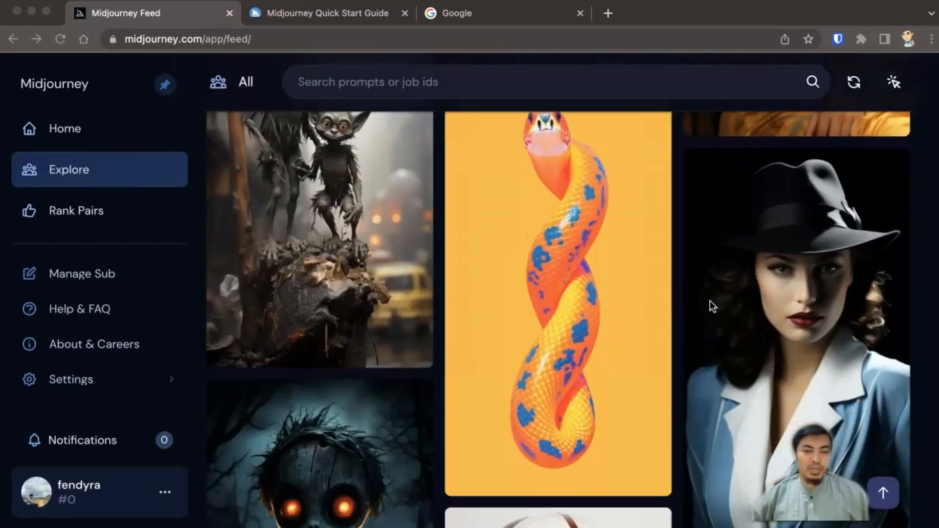
scroll(711, 306, "down", 12)
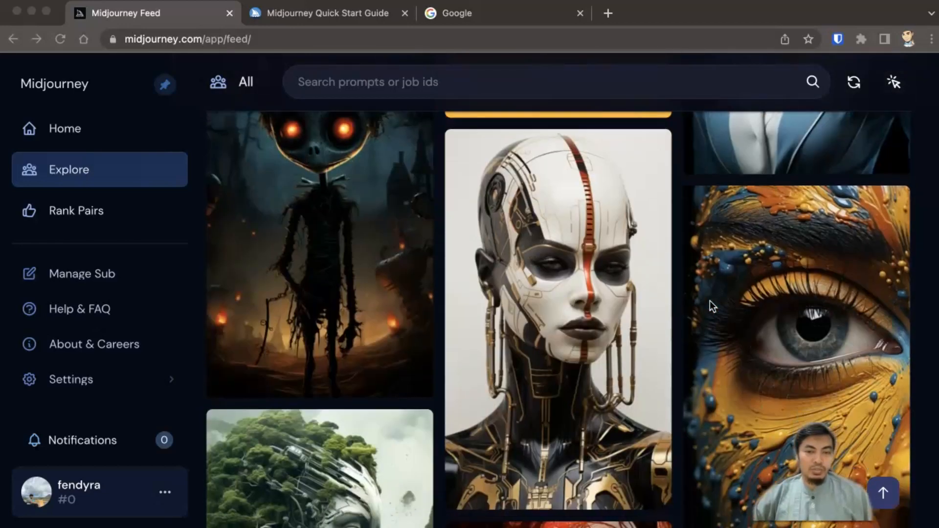
scroll(710, 301, "down", 4)
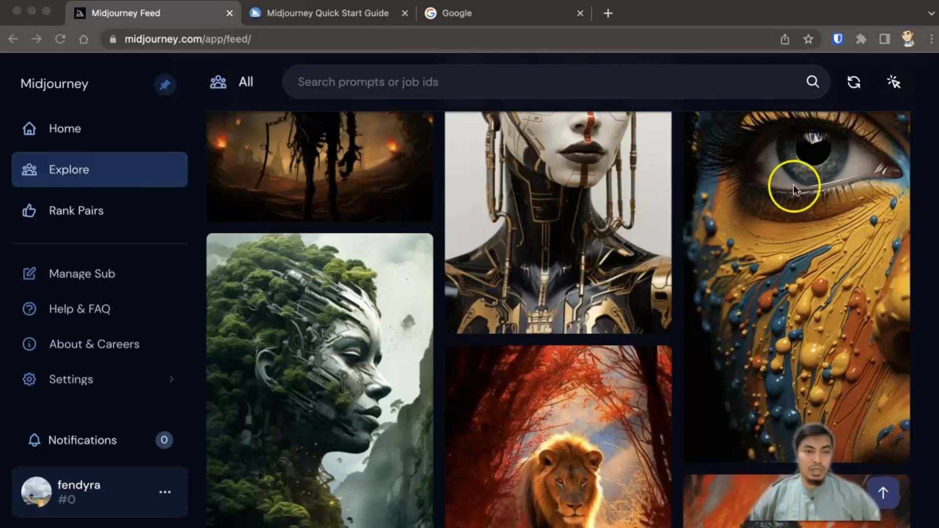
- Switch to the Midjourney Quick Start Guide and expand its User Guide section and the Commands topics within it
left_click(322, 17)
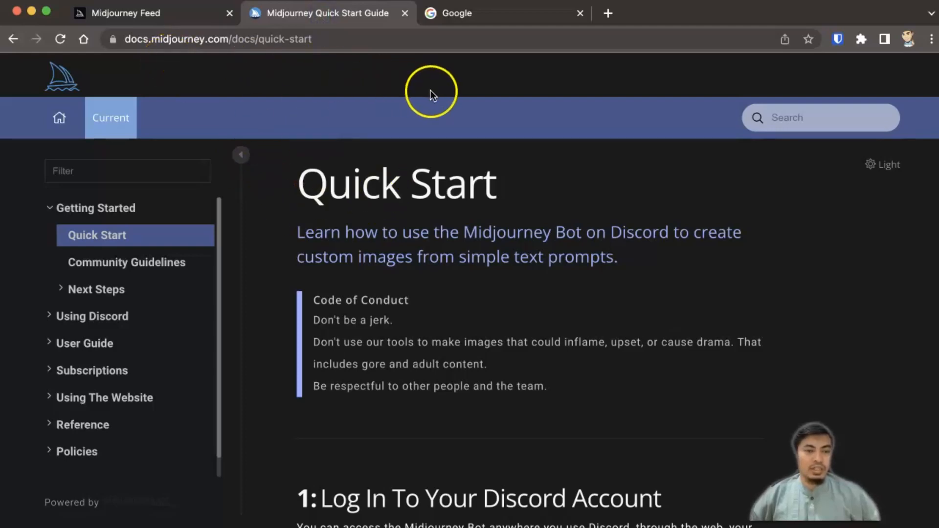
scroll(146, 273, "down", 1)
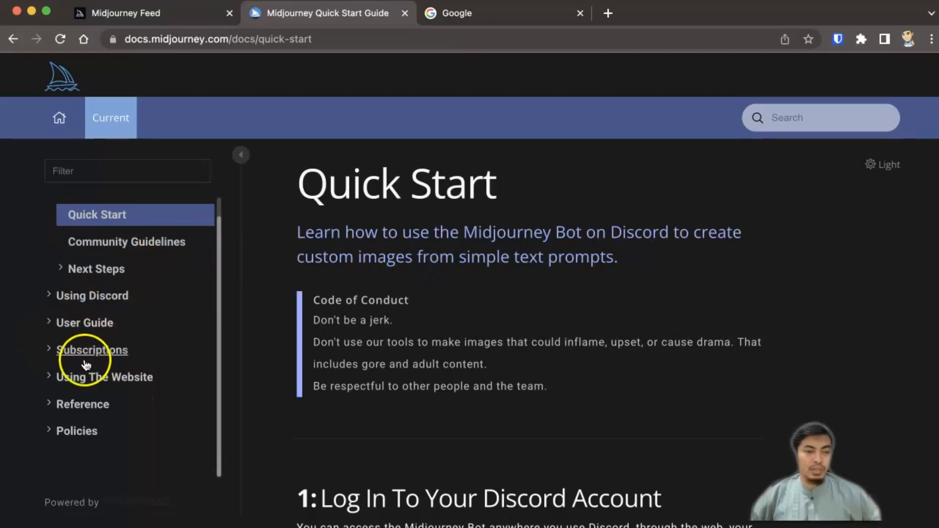
left_click(49, 324)
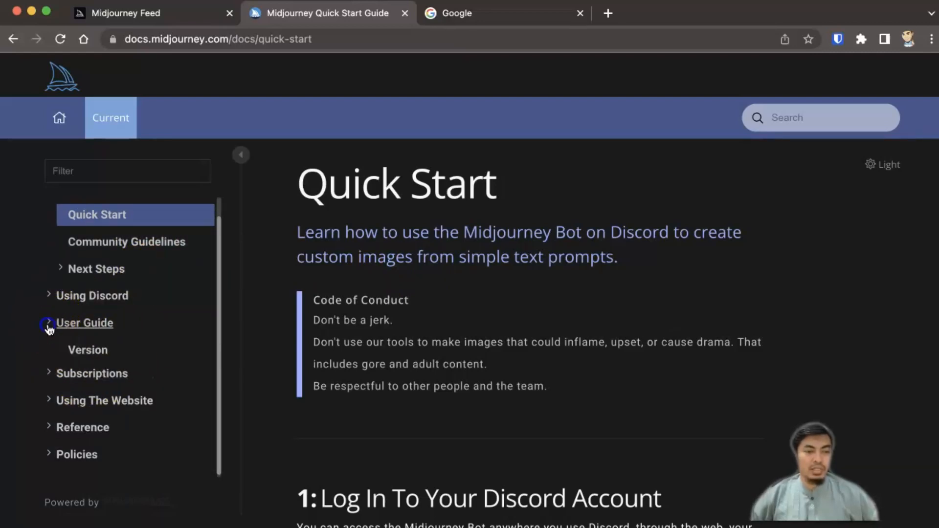
scroll(98, 350, "down", 5)
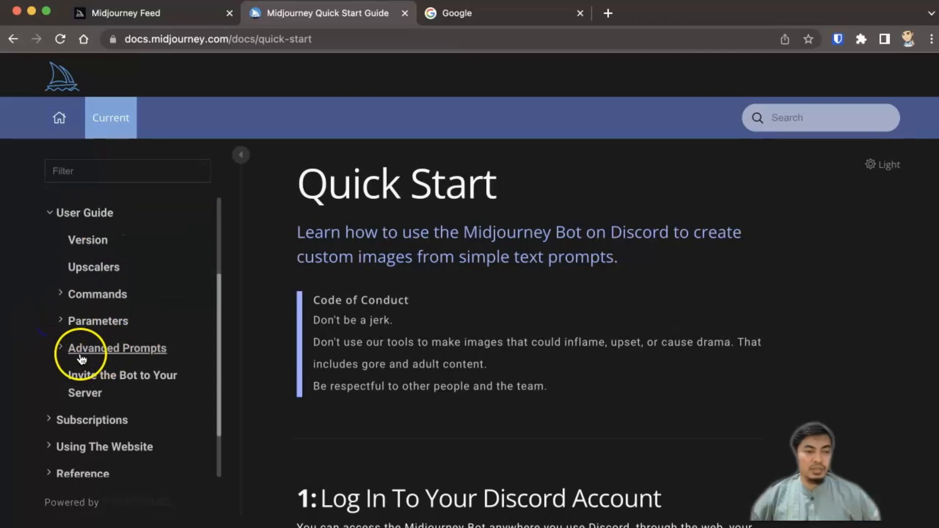
left_click(68, 295)
scroll(117, 342, "down", 5)
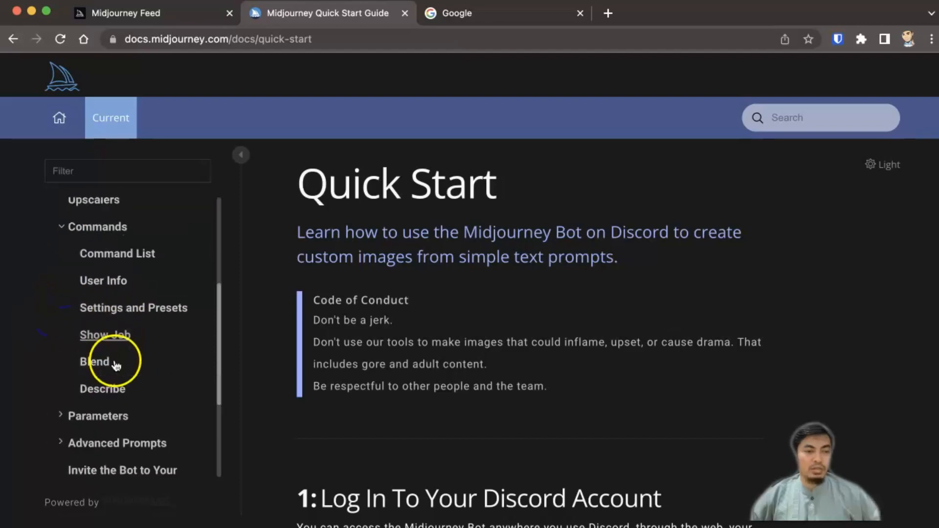
- Open the Parameter List page under Parameters and review the introduction and example prompt
left_click(99, 267)
left_click(129, 303)
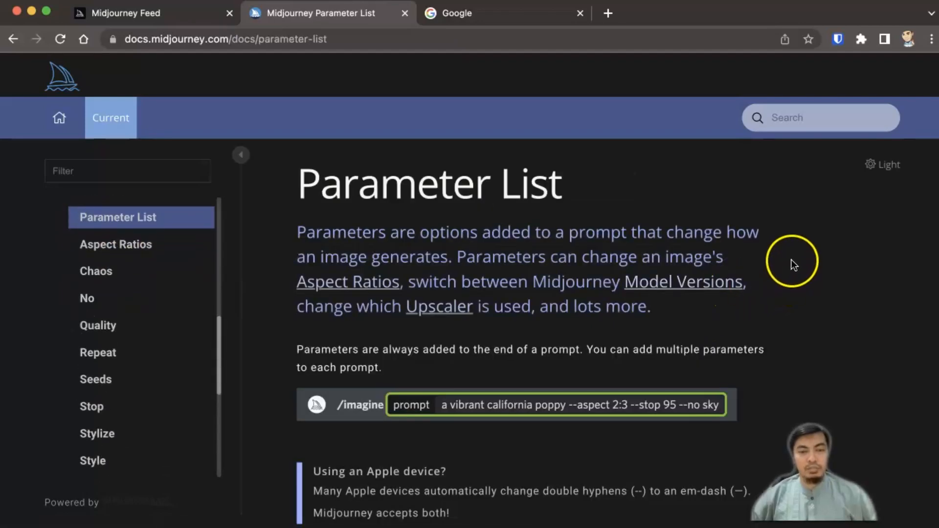
scroll(791, 266, "down", 2)
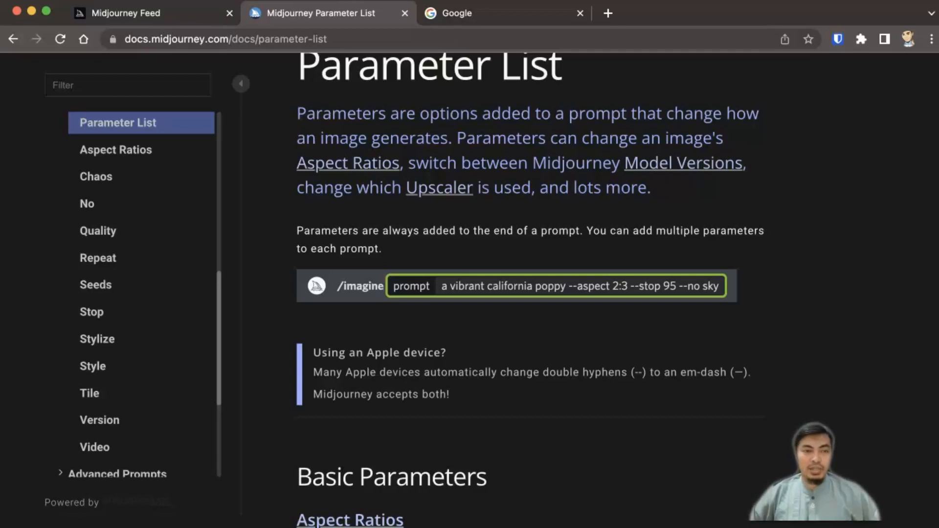
- Return to the Community Feed and examine the prompts behind images such as the jungle face, the lion and the samurai
left_click(160, 15)
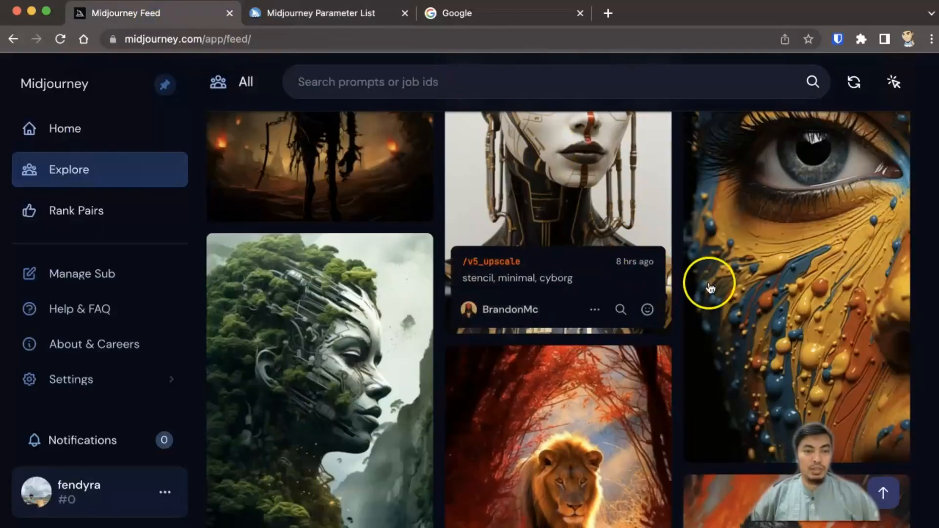
scroll(556, 274, "down", 2)
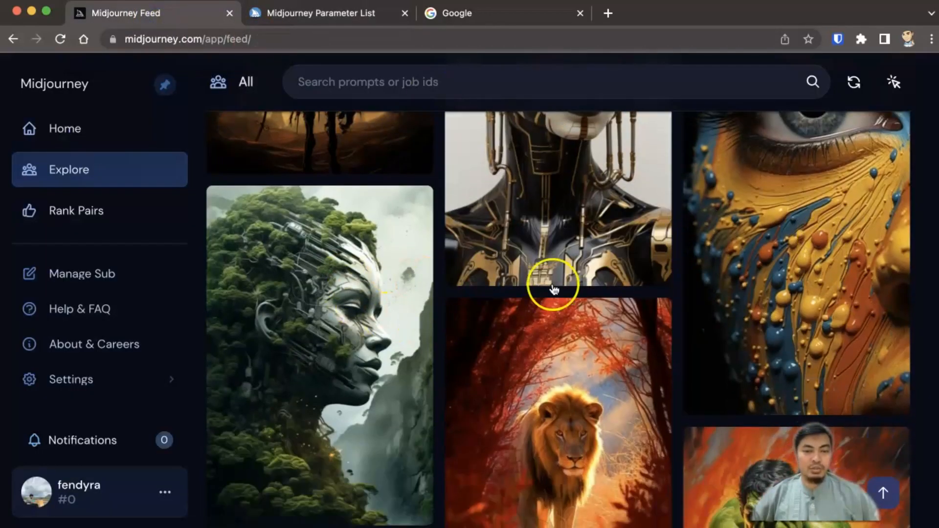
scroll(605, 260, "down", 2)
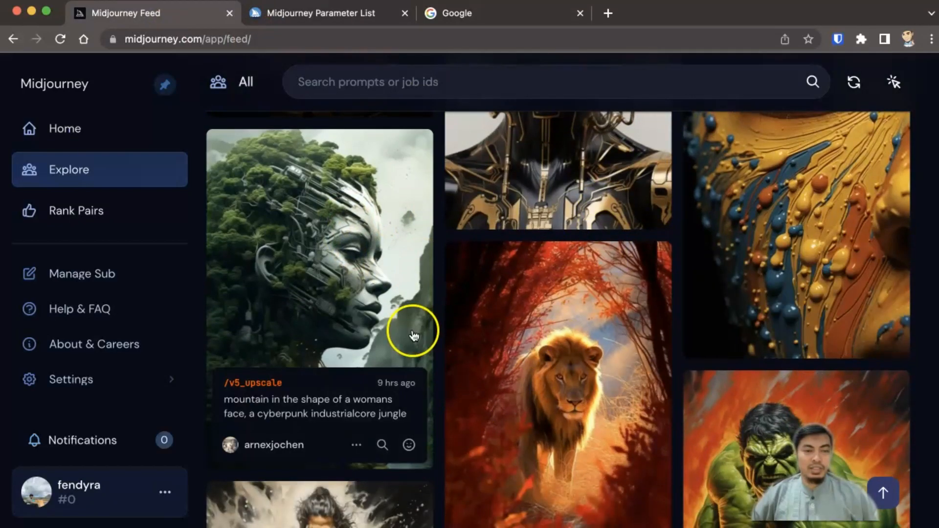
scroll(440, 328, "down", 2)
scroll(582, 289, "down", 2)
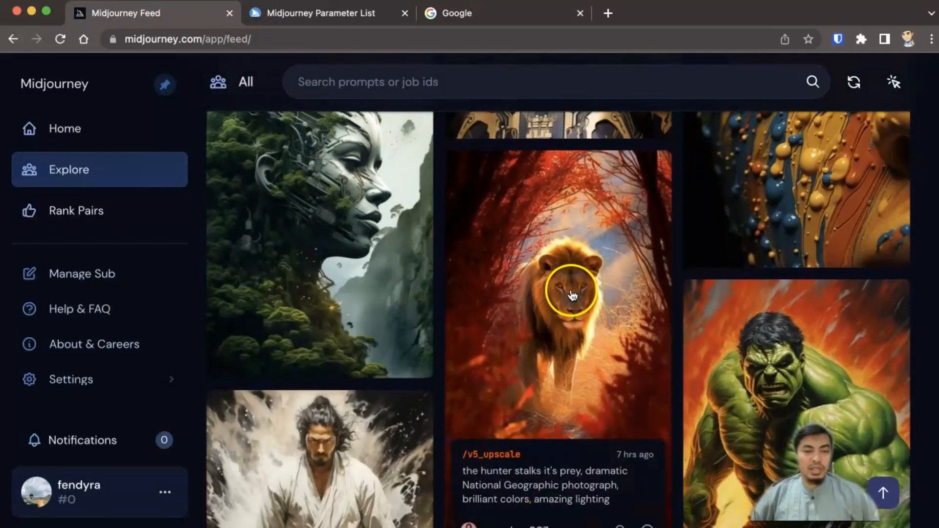
scroll(544, 291, "down", 2)
scroll(543, 289, "down", 3)
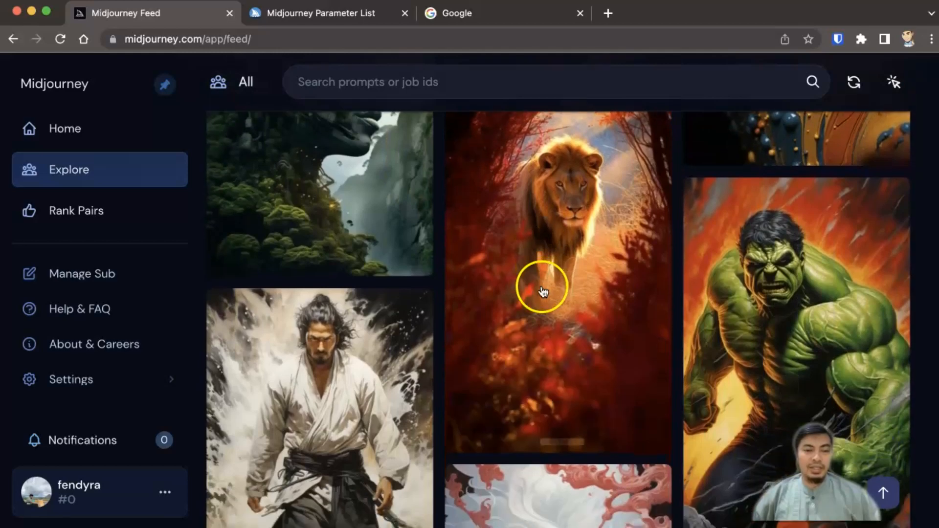
scroll(543, 290, "down", 3)
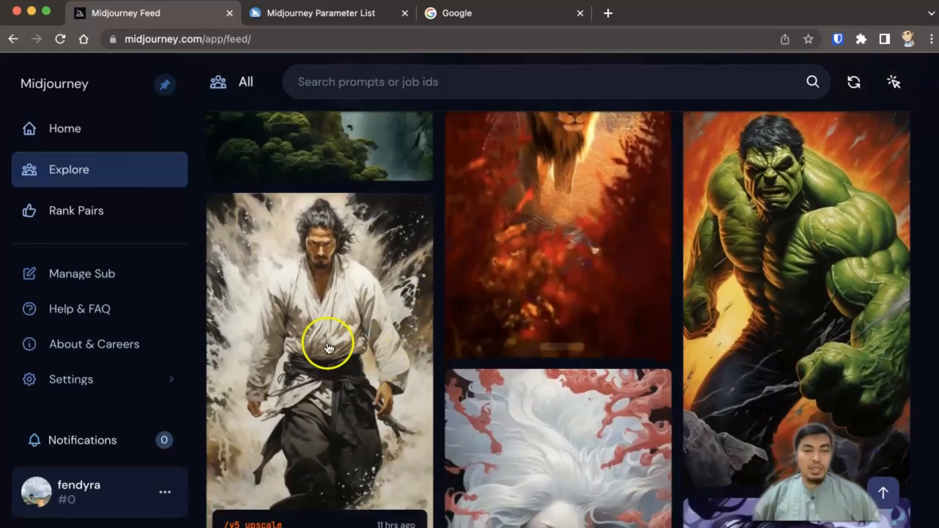
scroll(316, 319, "down", 3)
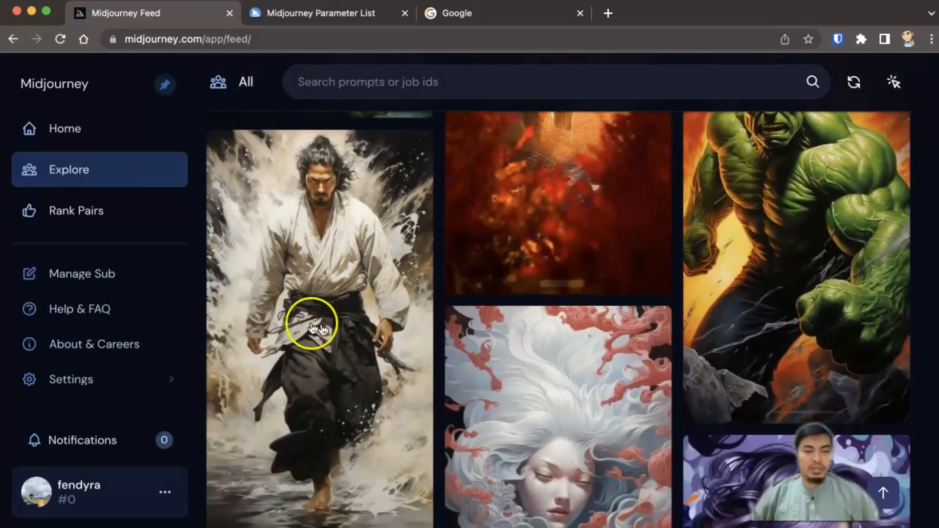
mouse_move(313, 328)
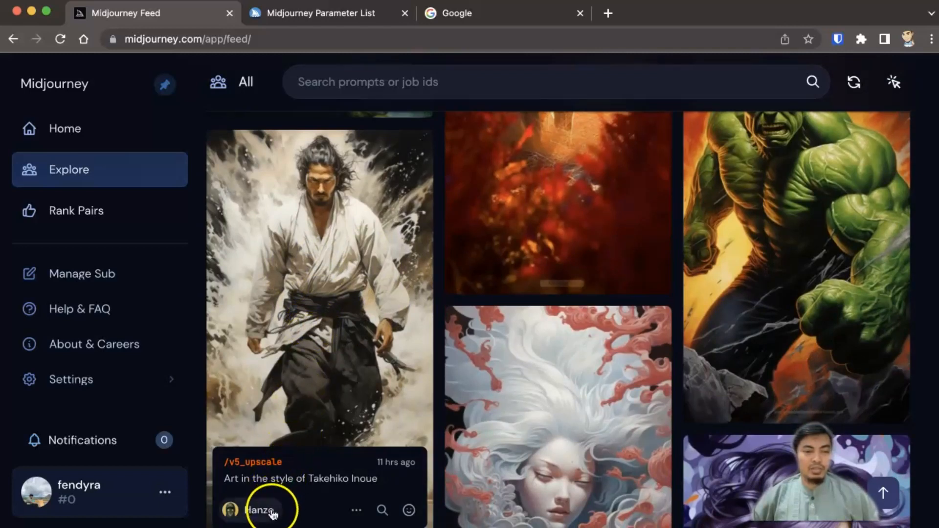
scroll(318, 405, "down", 1)
left_click_drag(310, 411, 233, 456)
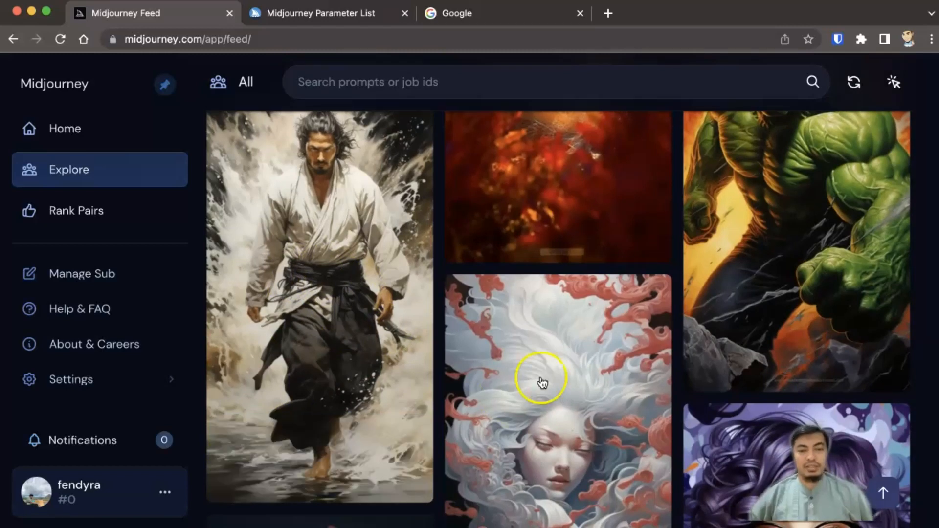
scroll(621, 334, "down", 2)
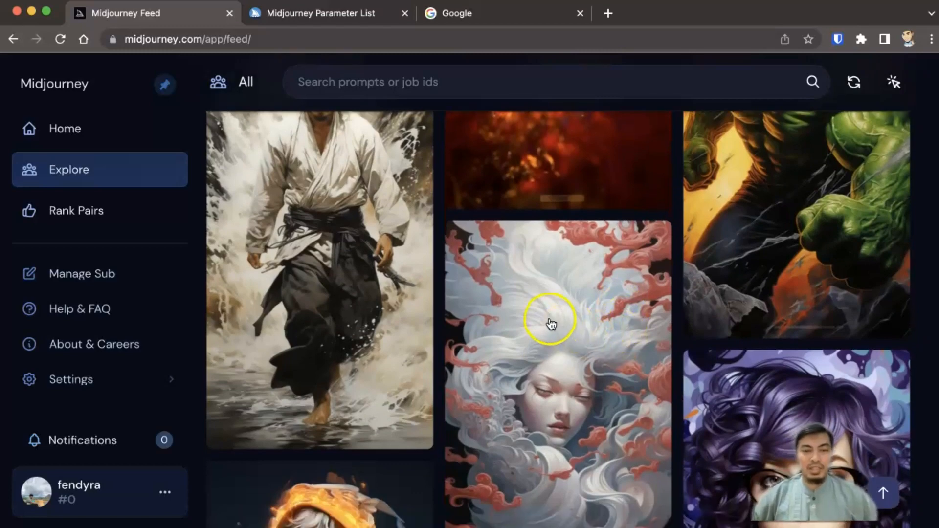
scroll(550, 322, "down", 1)
scroll(549, 325, "down", 3)
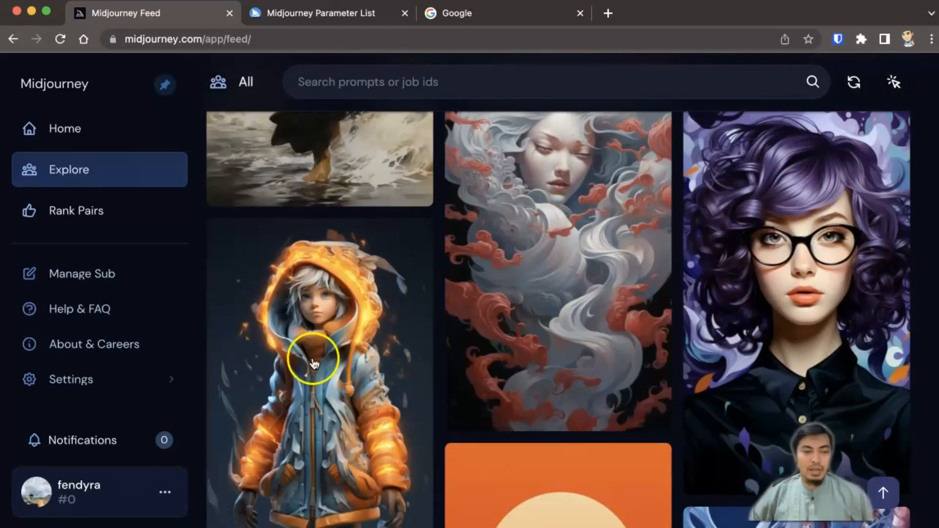
- Copy the prompt of the image showing a character in a glowing orange hood and winter mountain gear
scroll(596, 325, "down", 2)
scroll(337, 370, "down", 3)
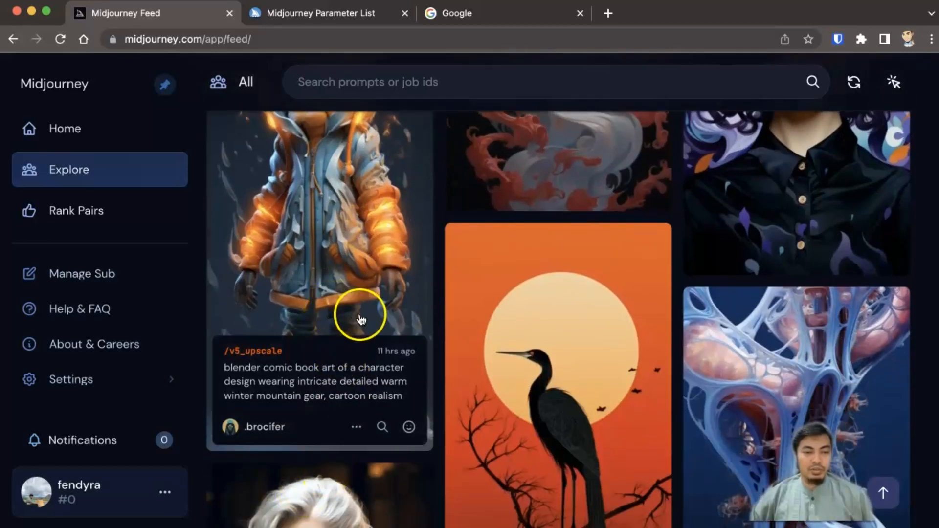
scroll(337, 338, "up", 2)
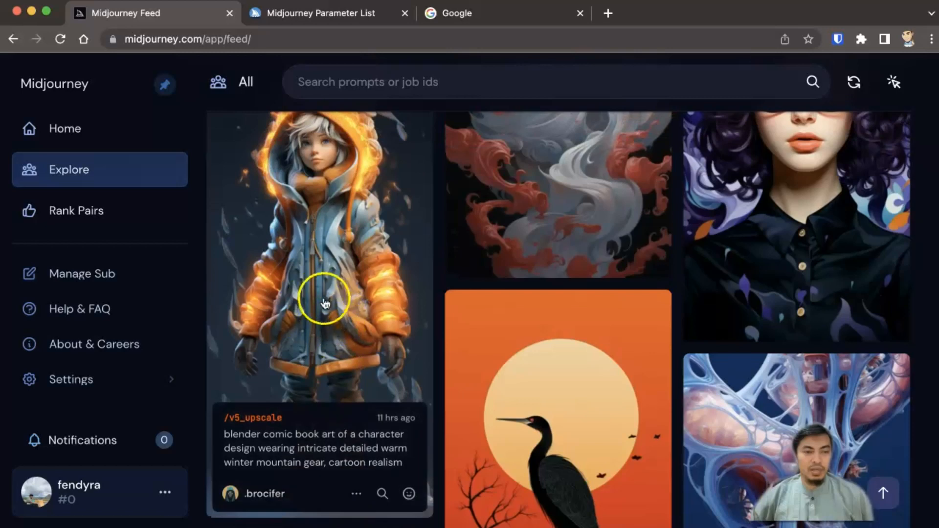
scroll(294, 299, "up", 1)
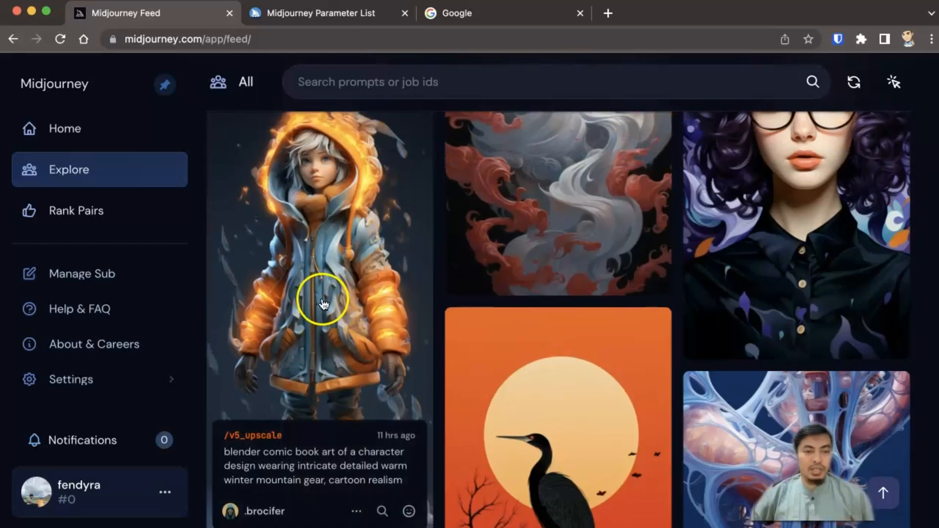
left_click(357, 512)
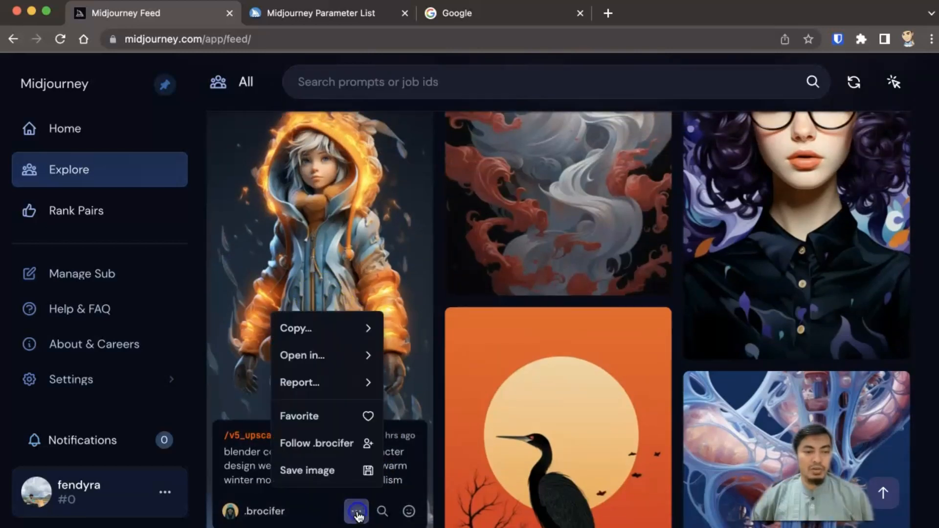
left_click(369, 329)
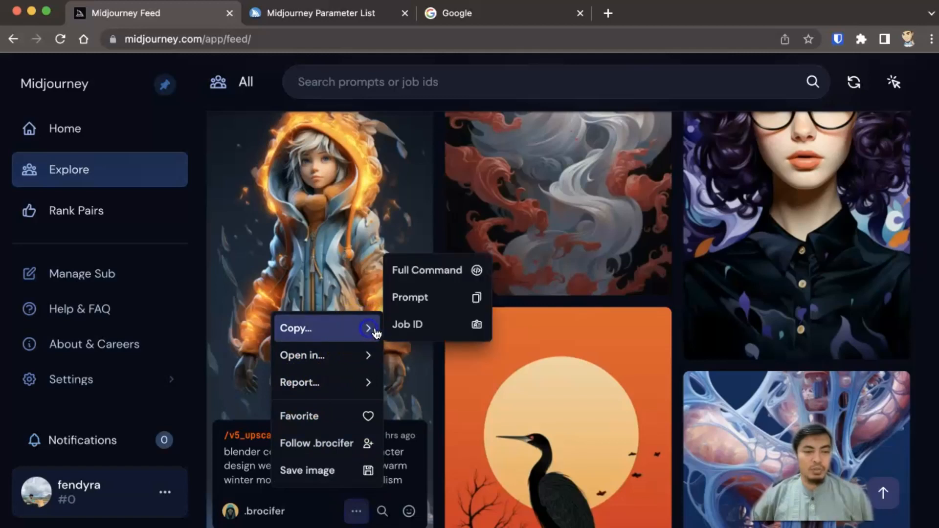
left_click(433, 298)
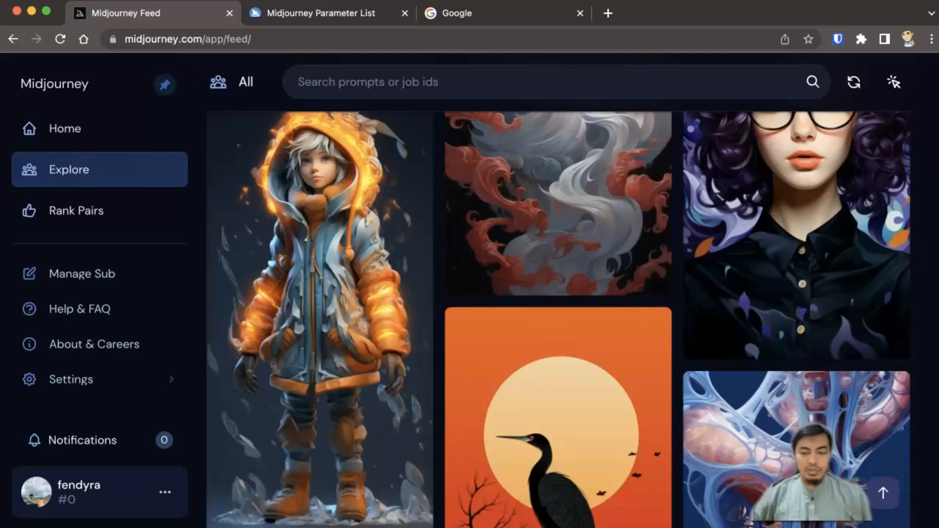
- Switch to Discord and run /imagine with the copied "blender comic book art of a character design" winter mountain gear prompt
key("super+Tab")
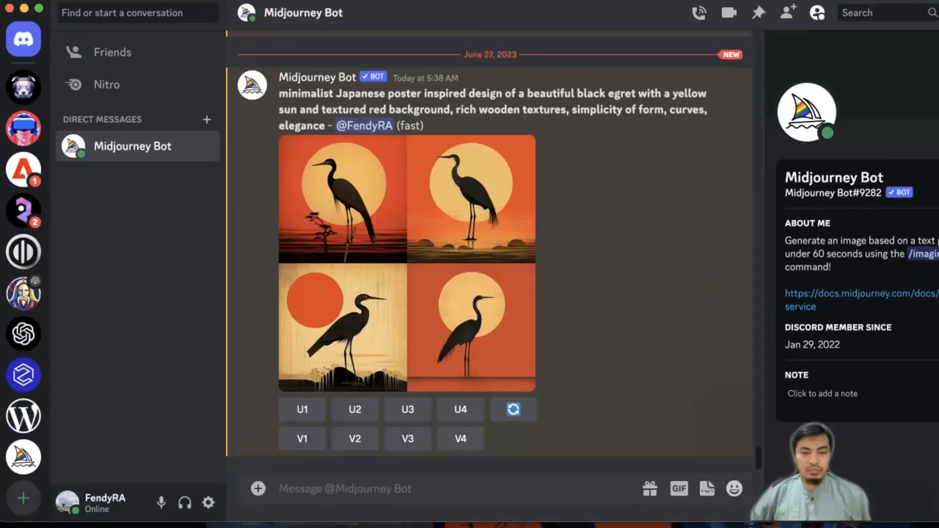
left_click(453, 491)
type("/i")
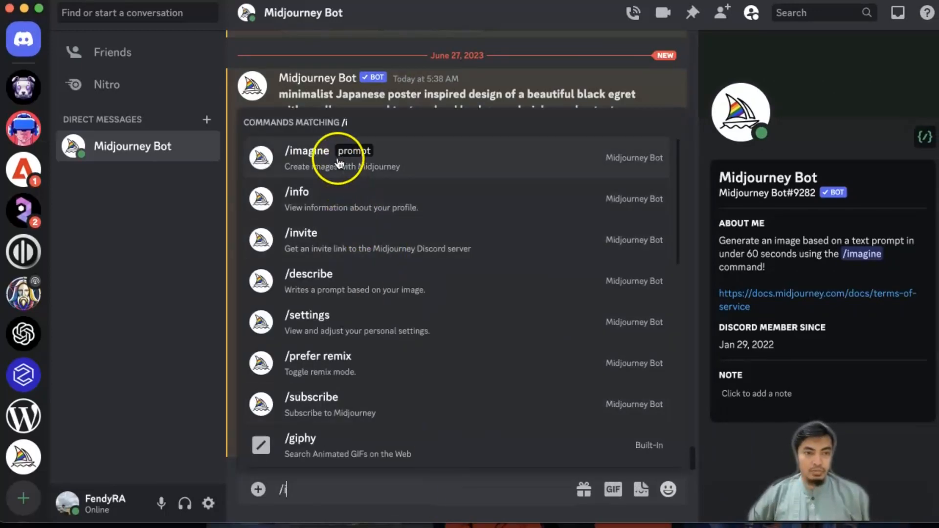
left_click(339, 163)
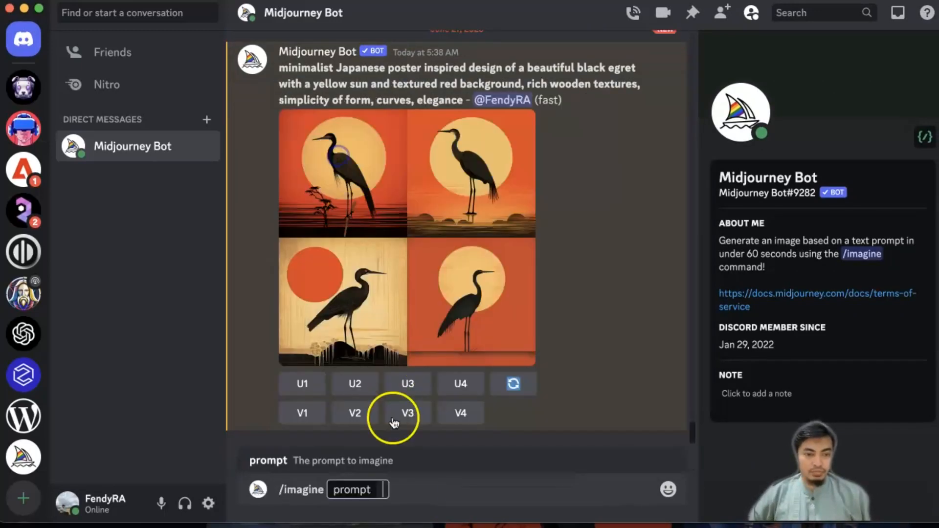
type("blender comic book art of a character design wearing intricate detailed warm winter mountain gear, cartoon realism ::+2 8K, harmonious waves, zoomed out far away full body, bokeh")
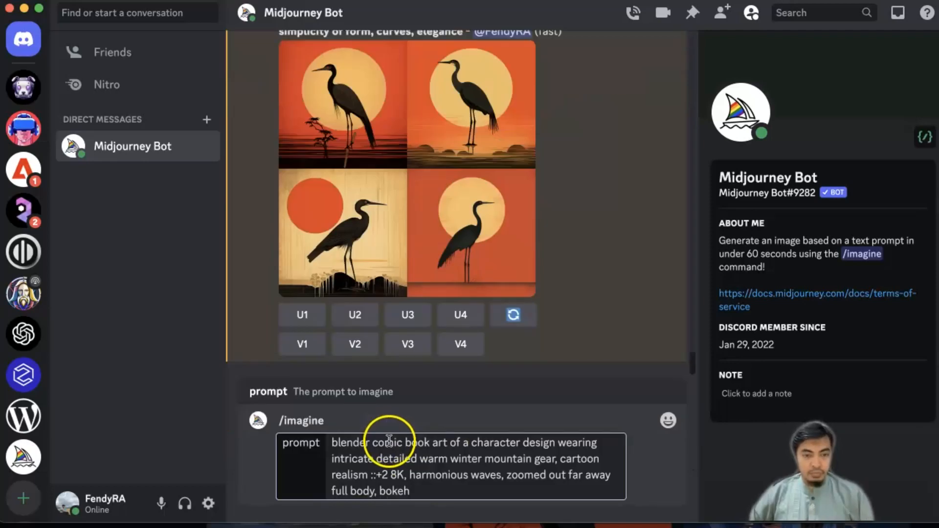
key("Return")
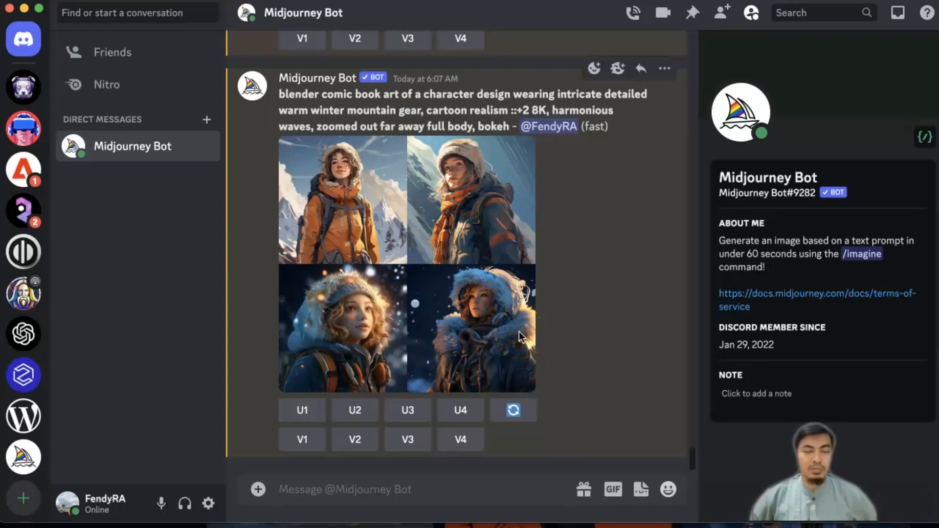
left_click(436, 300)
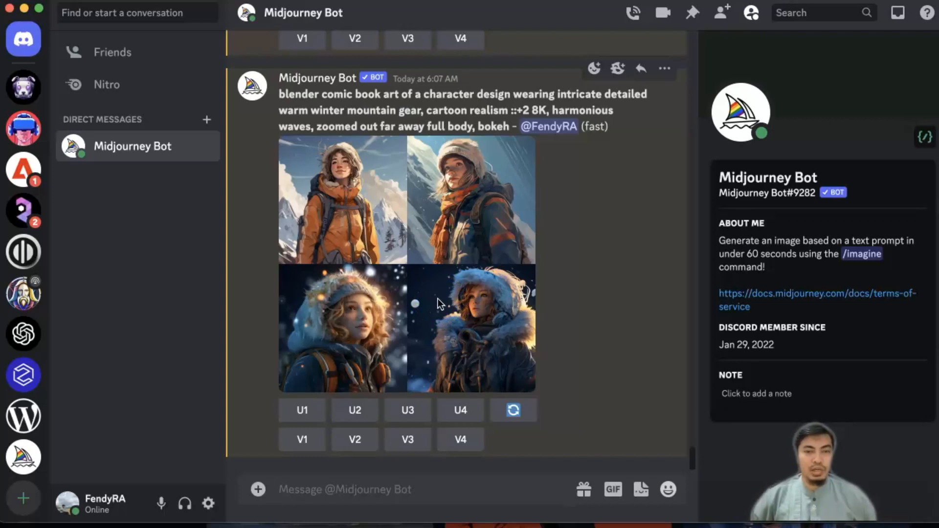
- Bring up the screenshot of the colorful lion with two cubs, move it into clear view to examine it, and close it
key("super+Tab")
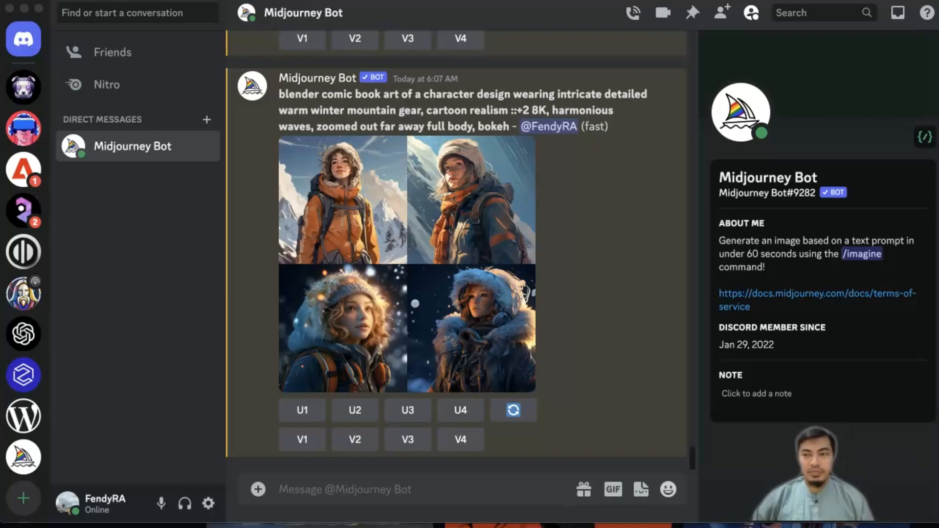
key("super+Tab")
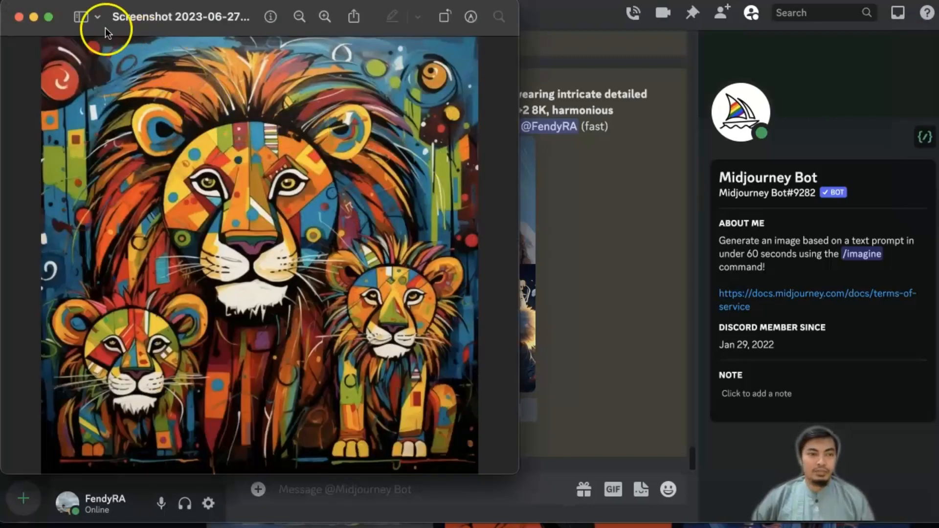
mouse_move(61, 19)
left_mouse_down()
mouse_move(103, 37)
mouse_move(301, 54)
left_mouse_up()
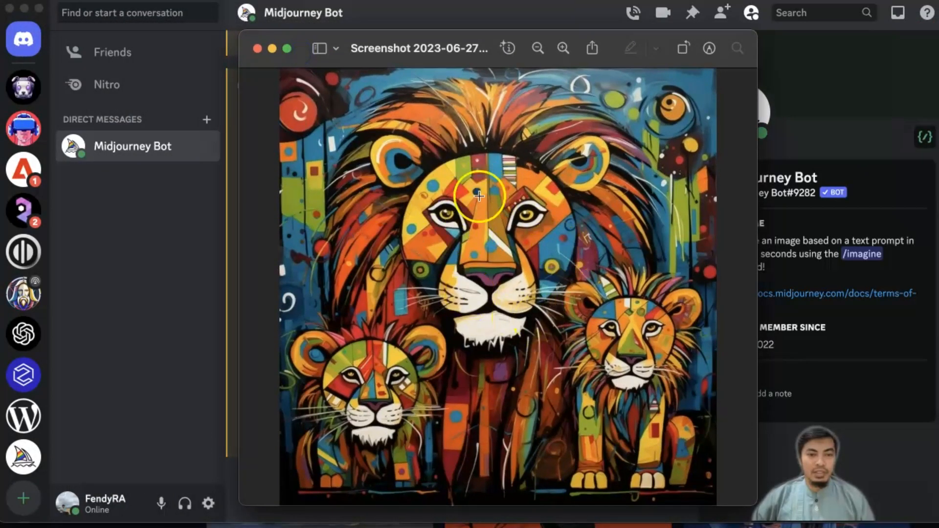
left_click(257, 49)
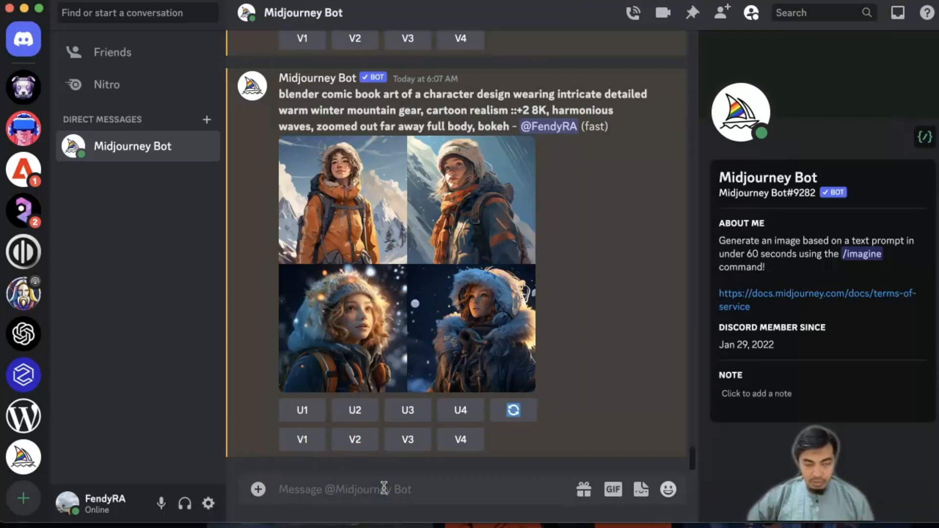
- Run /describe in the Midjourney Bot chat on the desktop image Screenshot 2023-06-27 at 05.57.23.png
type("/")
left_click(342, 254)
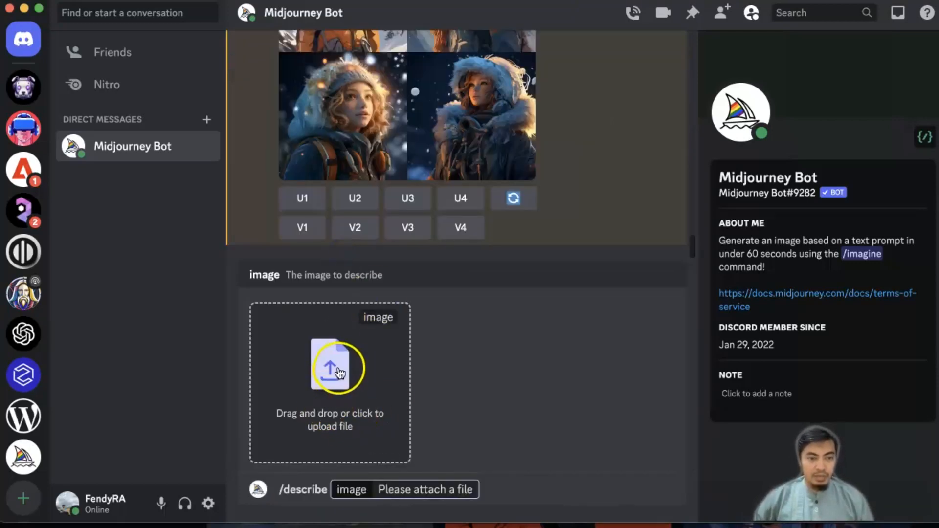
left_click(339, 371)
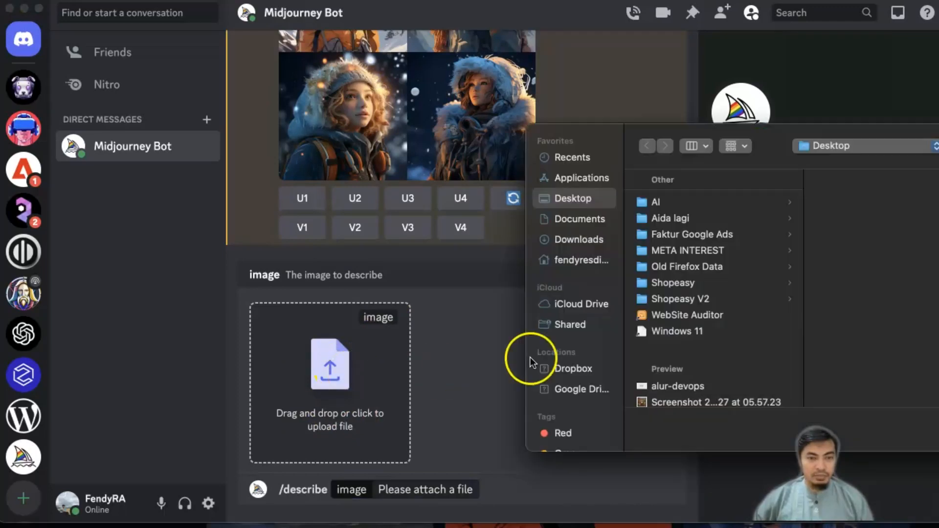
left_click(696, 402)
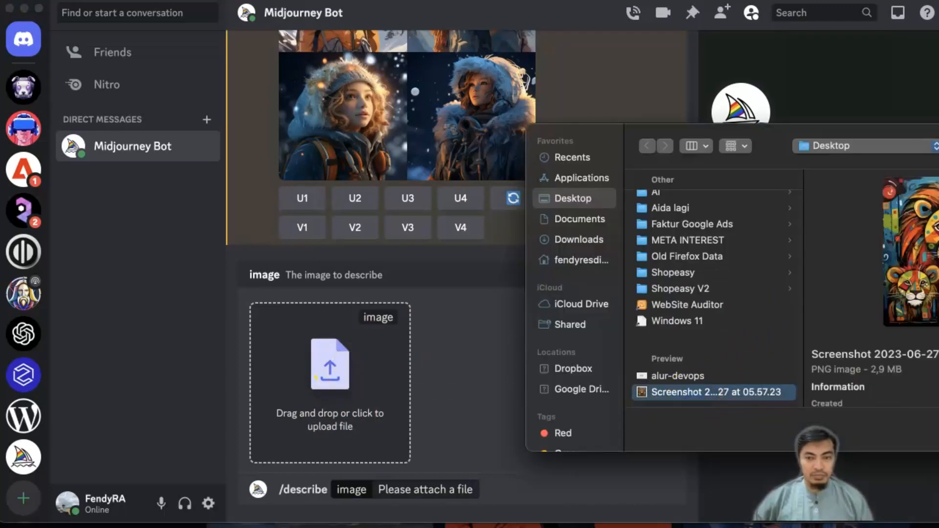
key("Return")
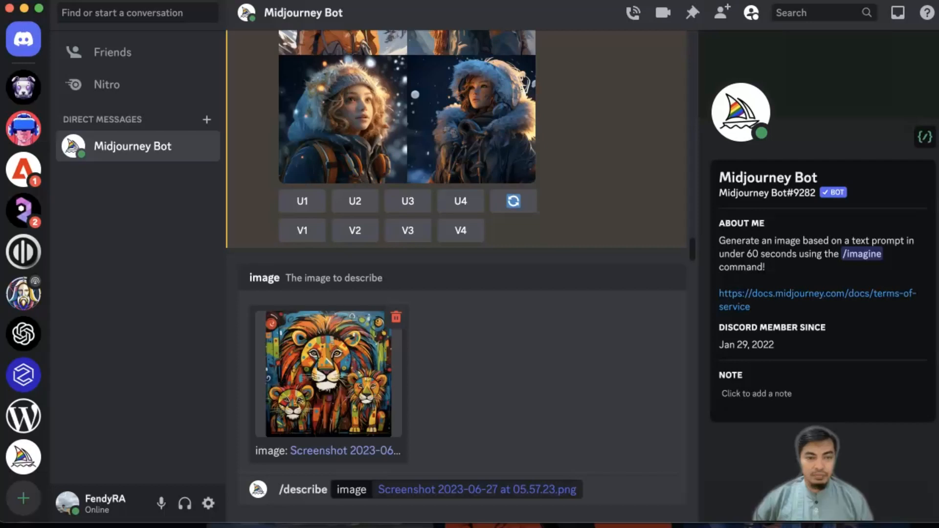
left_click(602, 489)
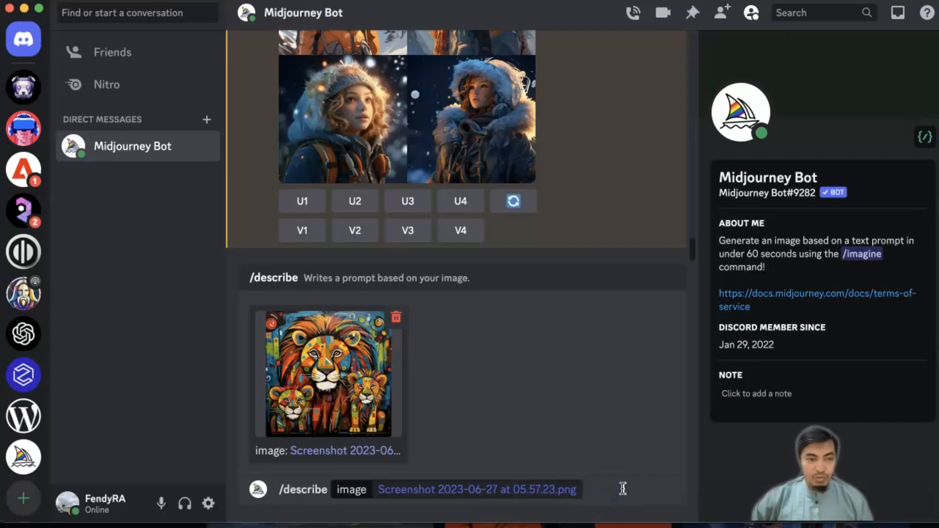
key("Return")
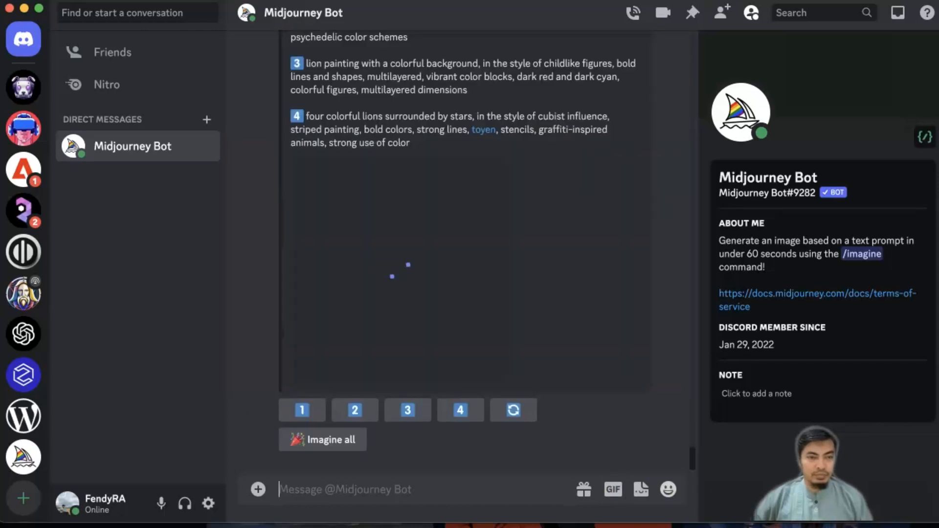
- Review the prompts suggested for the lion image and generate images from all of them with Imagine all
scroll(620, 357, "up", 4)
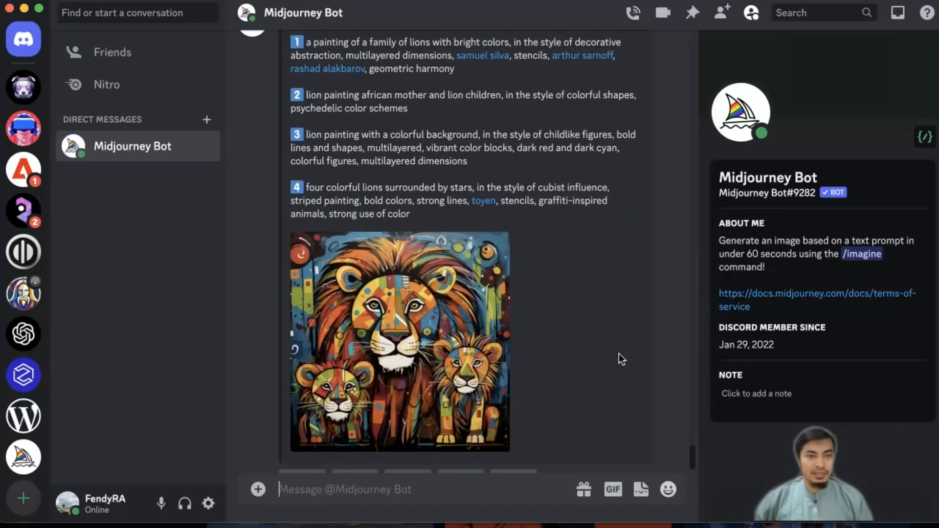
scroll(618, 354, "up", 2)
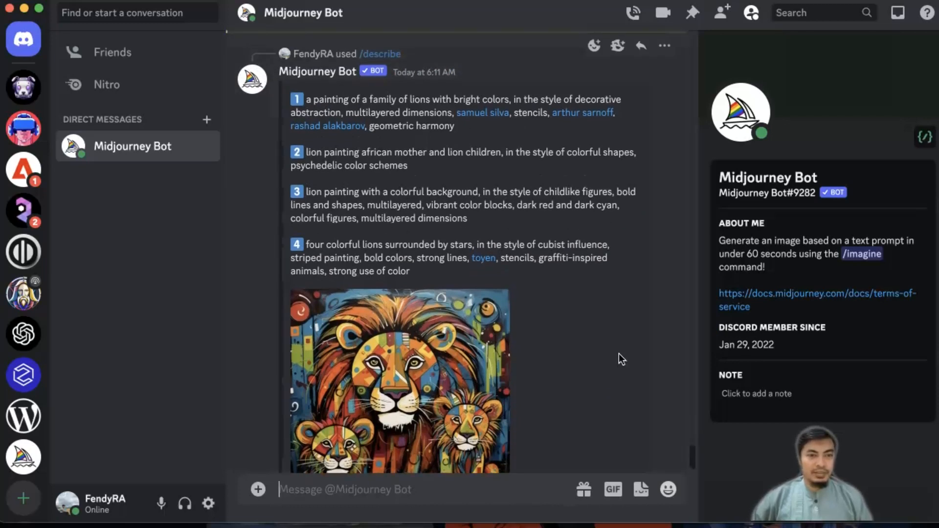
scroll(619, 354, "down", 1)
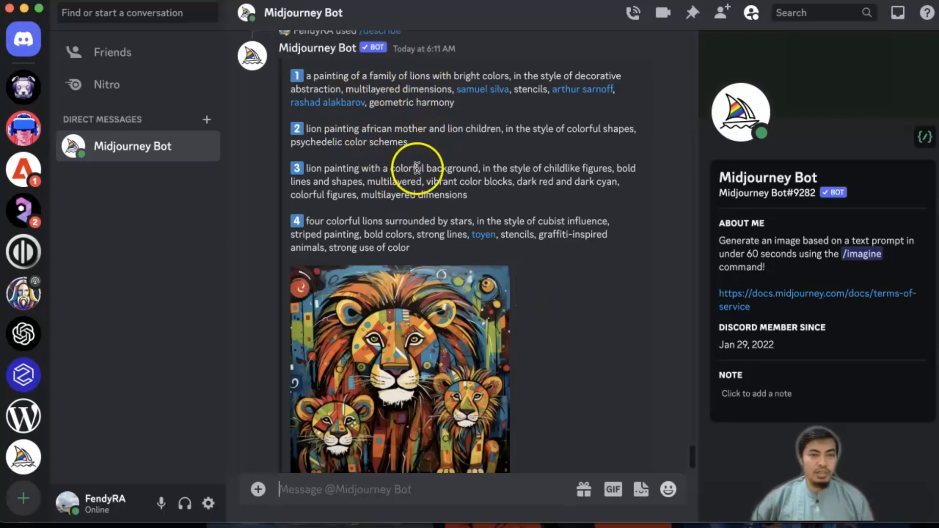
scroll(532, 360, "down", 1)
scroll(532, 357, "down", 2)
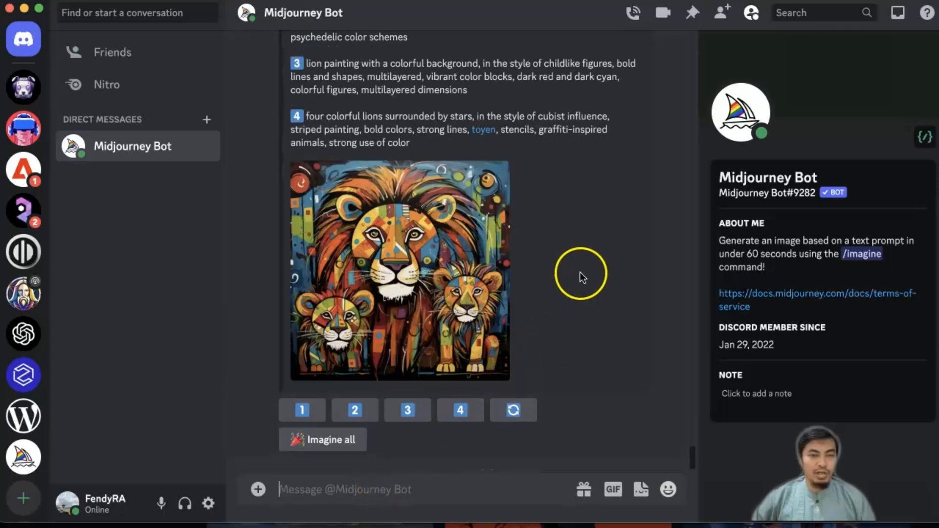
scroll(581, 273, "up", 1)
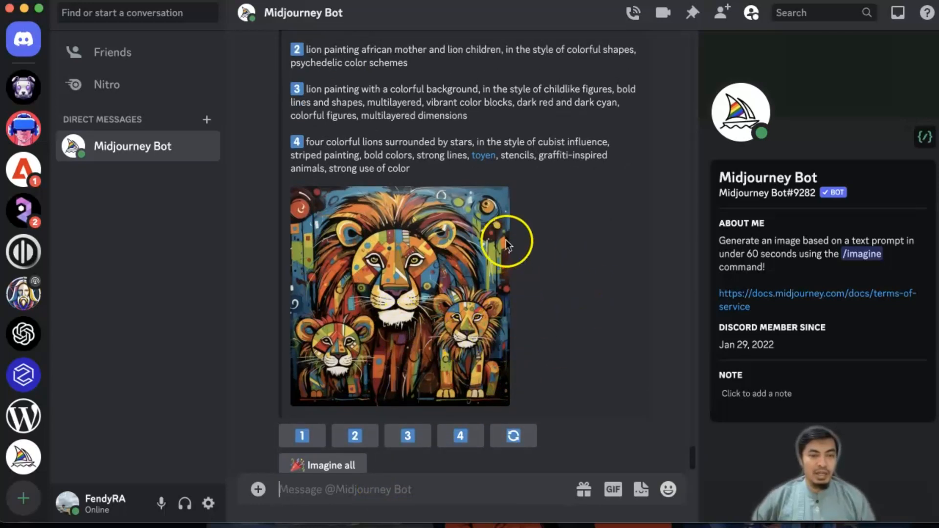
scroll(582, 251, "down", 1)
scroll(585, 250, "up", 6)
scroll(584, 251, "down", 6)
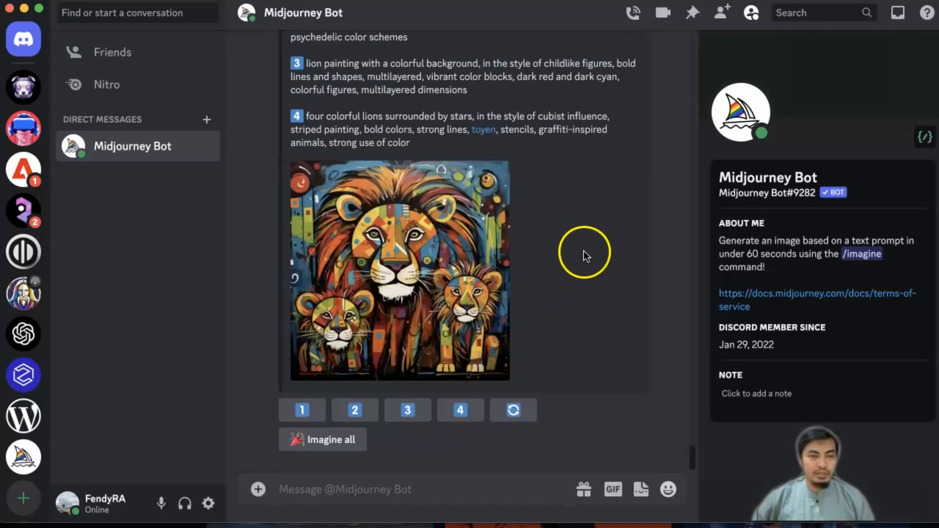
left_click(334, 443)
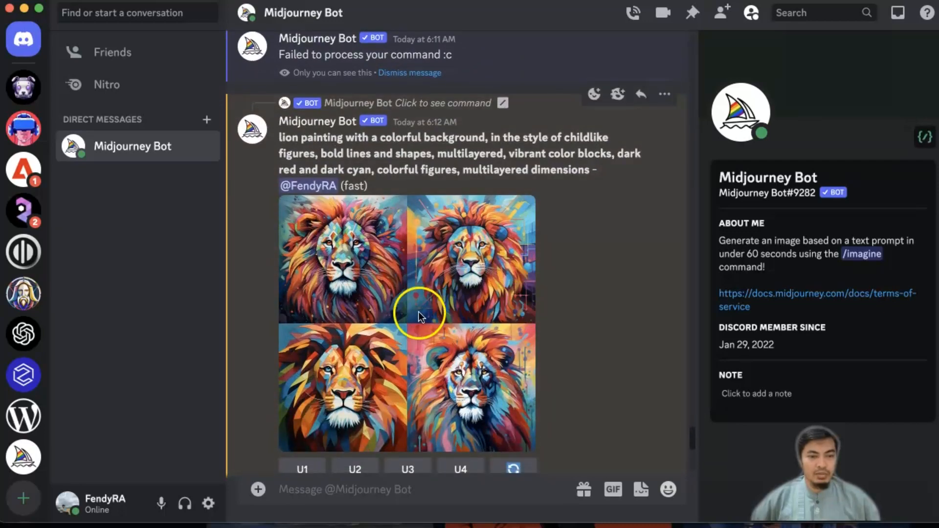
- Enlarge the "lion painting with a colorful background" grid, view it in the browser, then return to Discord and close the preview
left_click(410, 310)
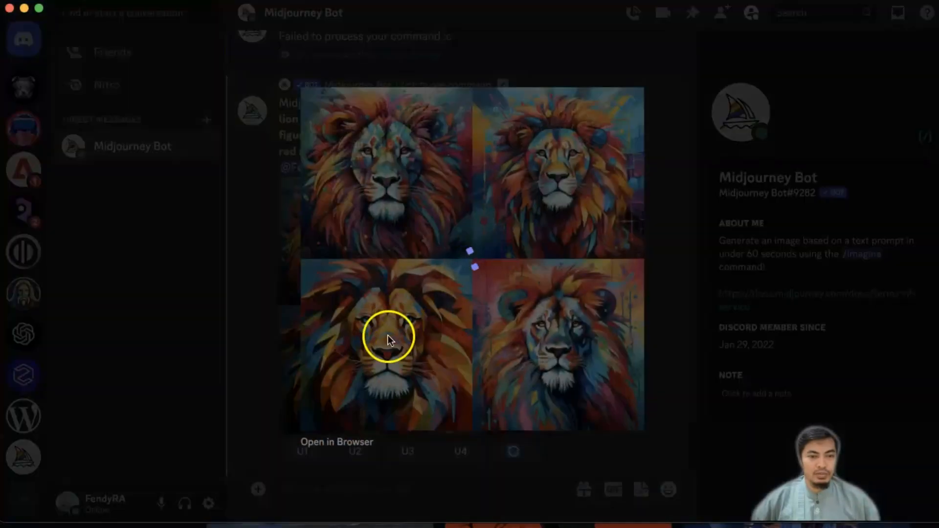
left_click(352, 442)
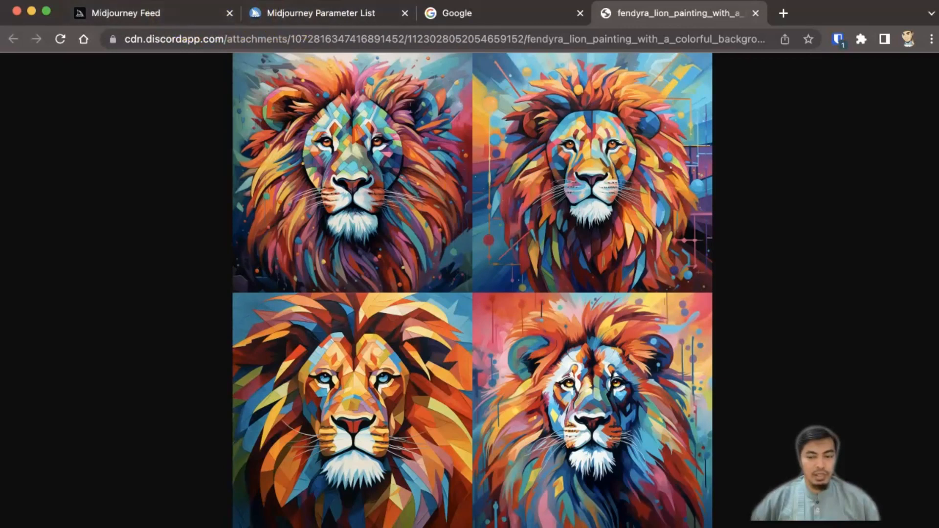
key("super+Tab")
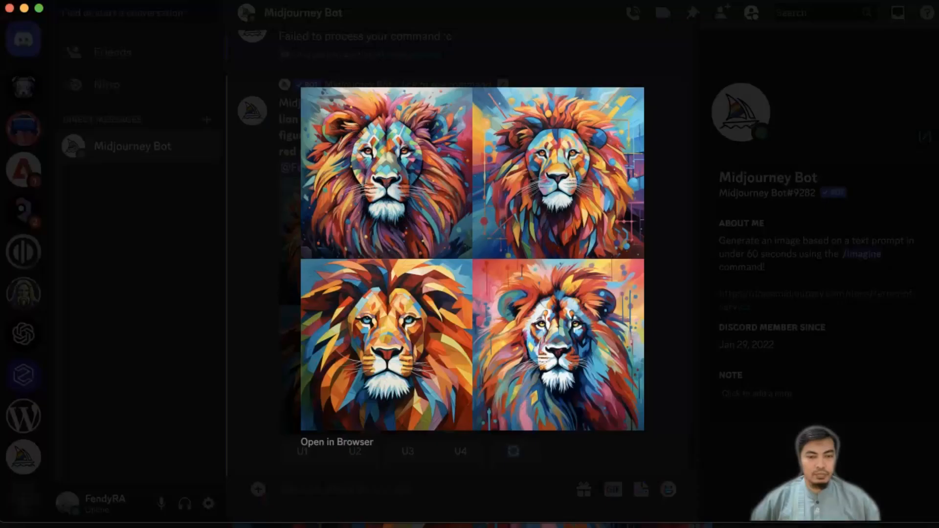
left_click(668, 312)
- Compare the generated lion image grids with their prompts, from the colorful background version to the cubist lions surrounded by stars
scroll(521, 352, "down", 5)
scroll(567, 357, "down", 5)
scroll(568, 360, "down", 15)
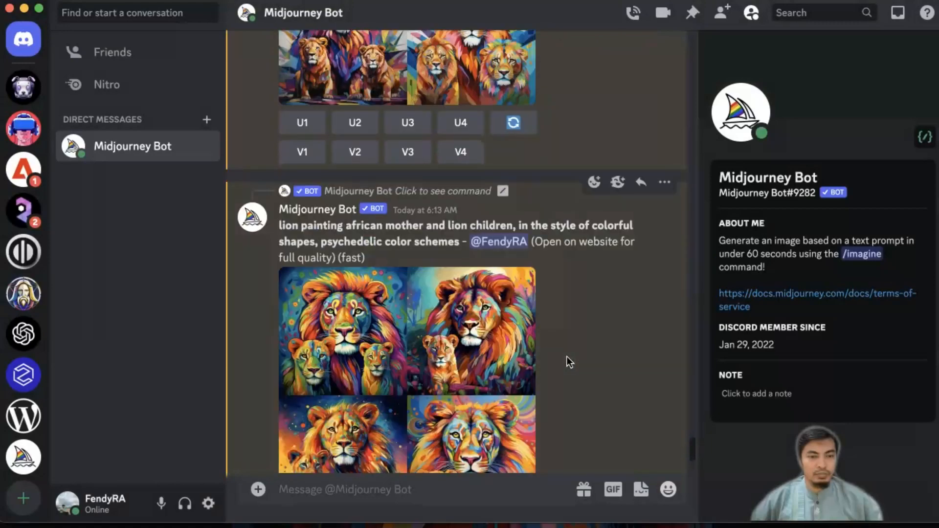
scroll(567, 361, "down", 3)
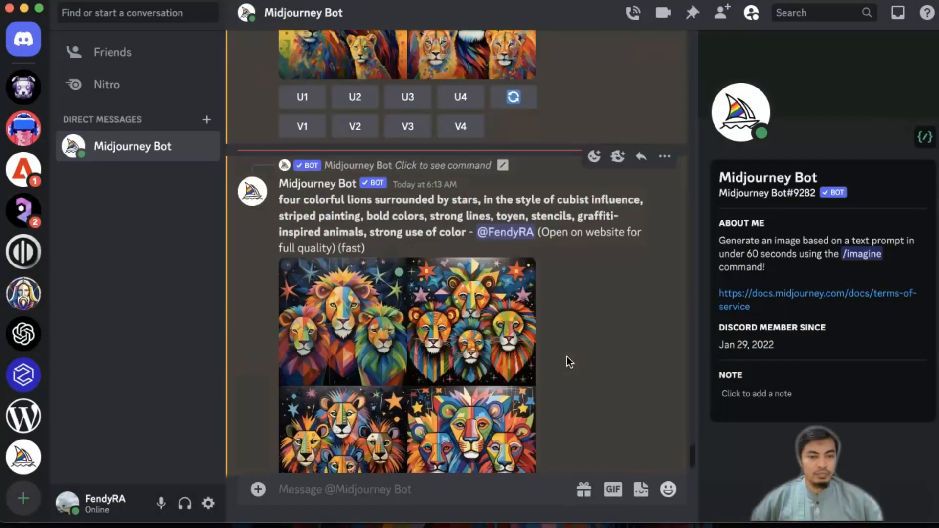
scroll(391, 336, "down", 1)
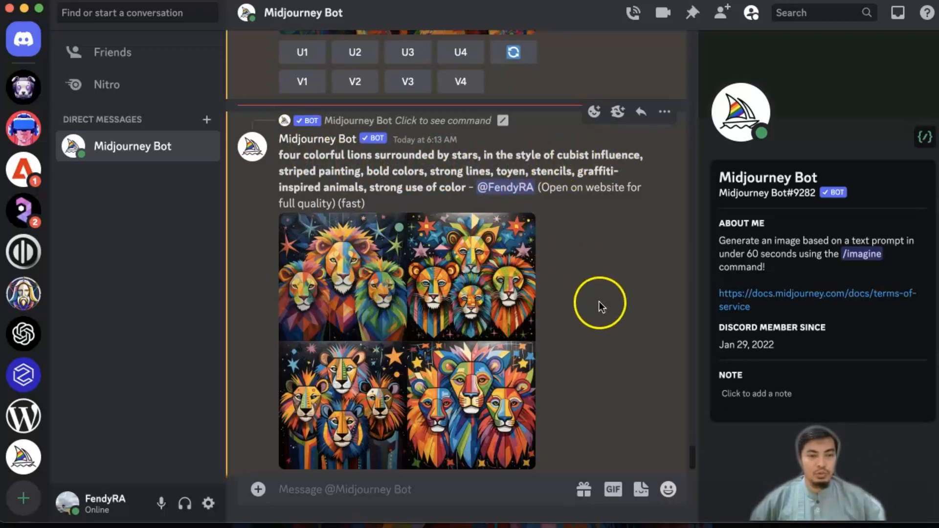
scroll(600, 303, "up", 15)
scroll(596, 307, "up", 10)
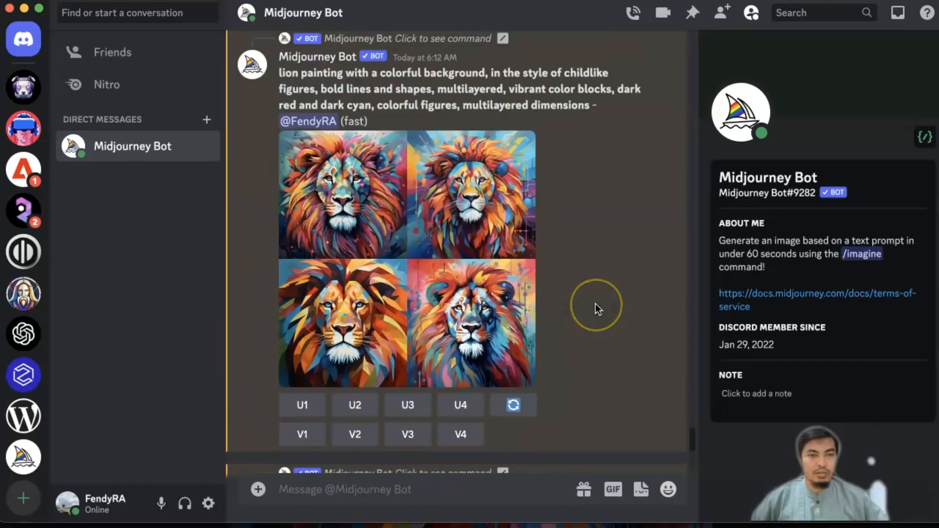
scroll(496, 169, "down", 10)
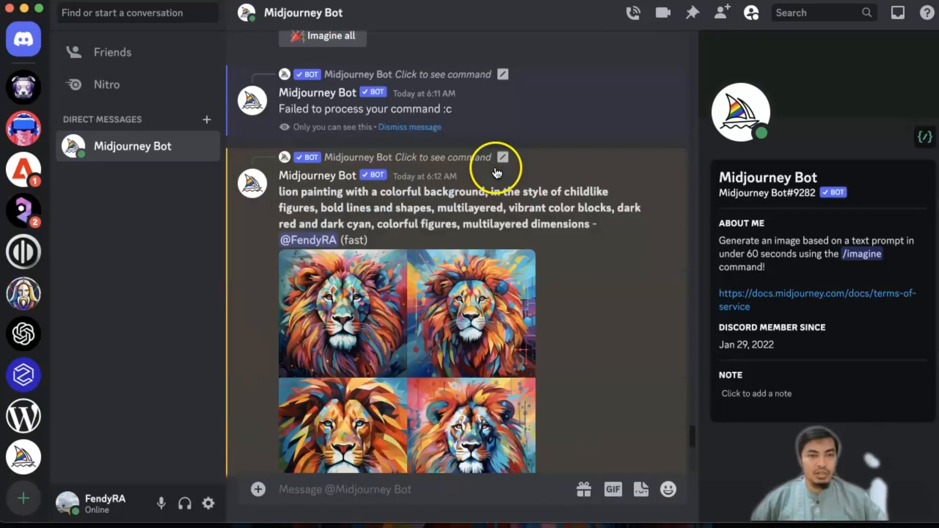
scroll(494, 169, "down", 6)
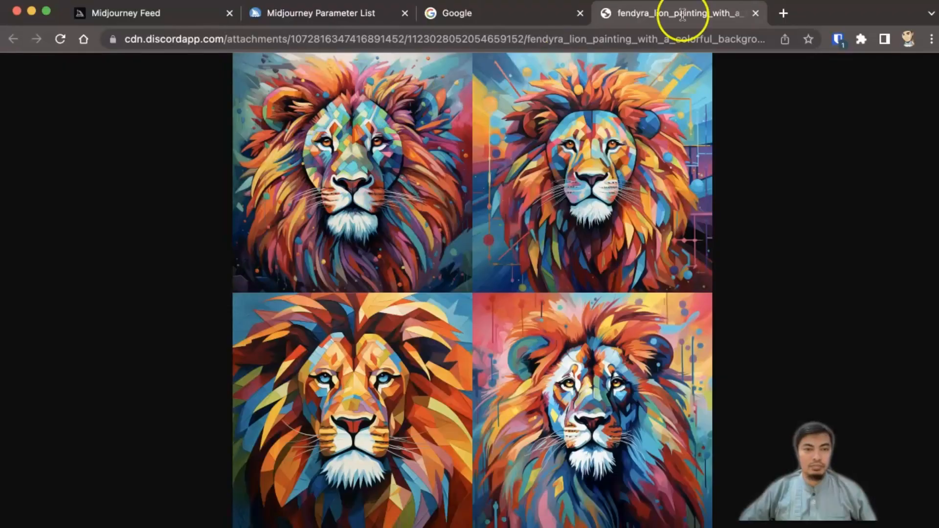
- Search Google for "desain rumah minimalis" in the open Google tab
left_click(541, 20)
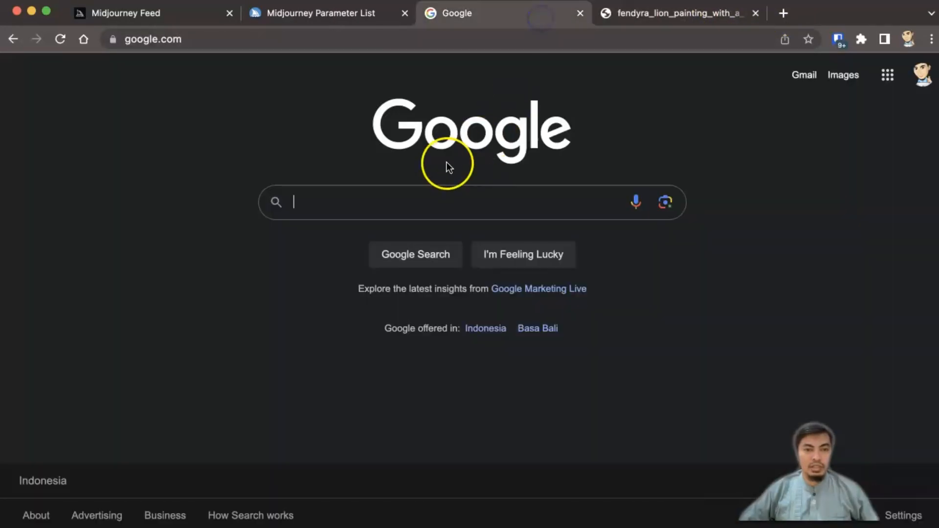
left_click(419, 201)
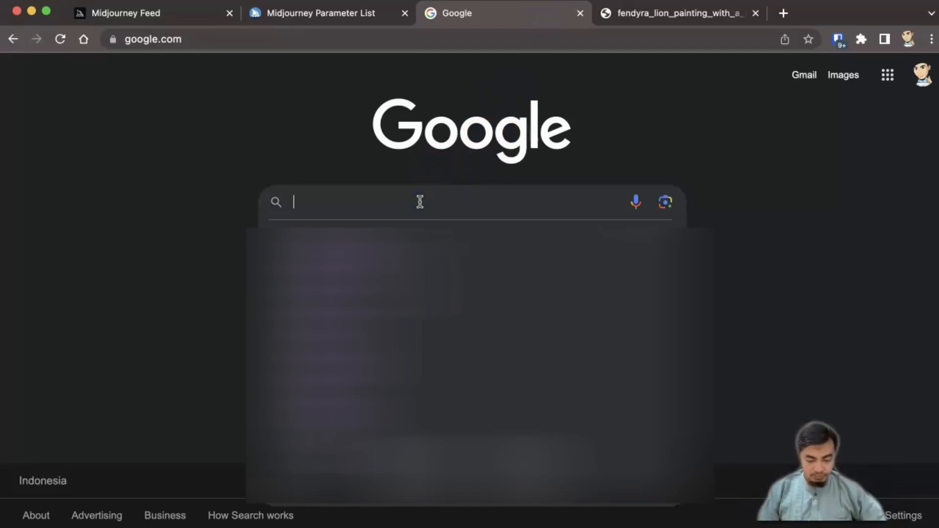
type("dee")
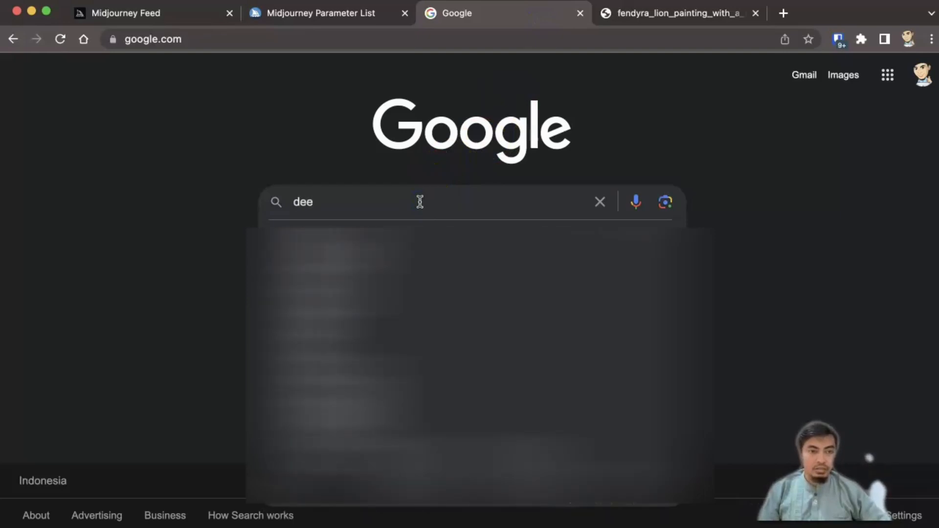
key("BackSpace")
type("sain rumah minimalis")
key("Return")
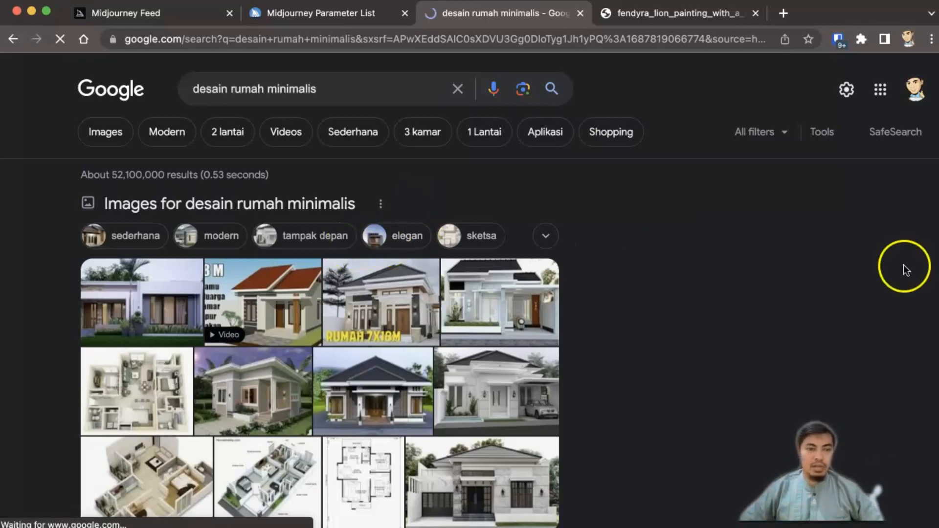
- Browse the image results for the house search and preview the white house with a car parked under its carport
scroll(782, 224, "down", 2)
scroll(822, 222, "down", 2)
scroll(633, 259, "down", 3)
scroll(634, 260, "up", 6)
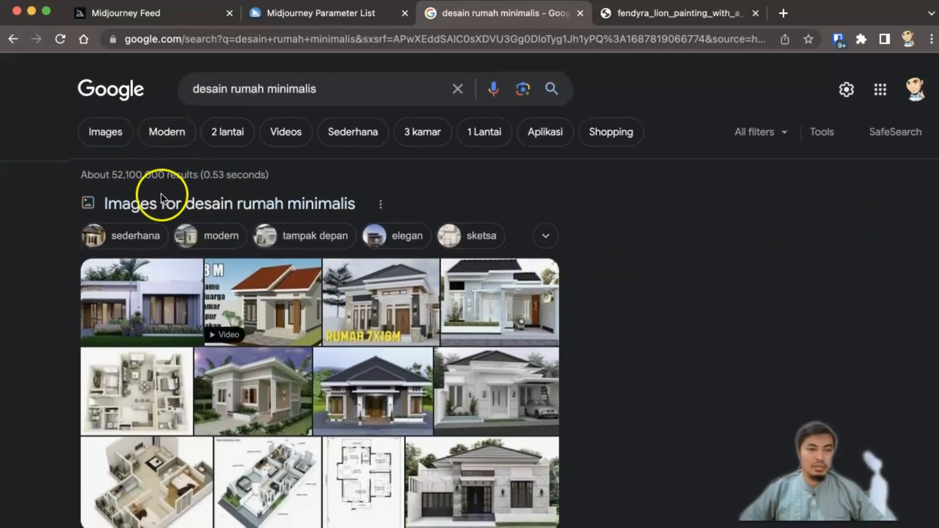
left_click(105, 133)
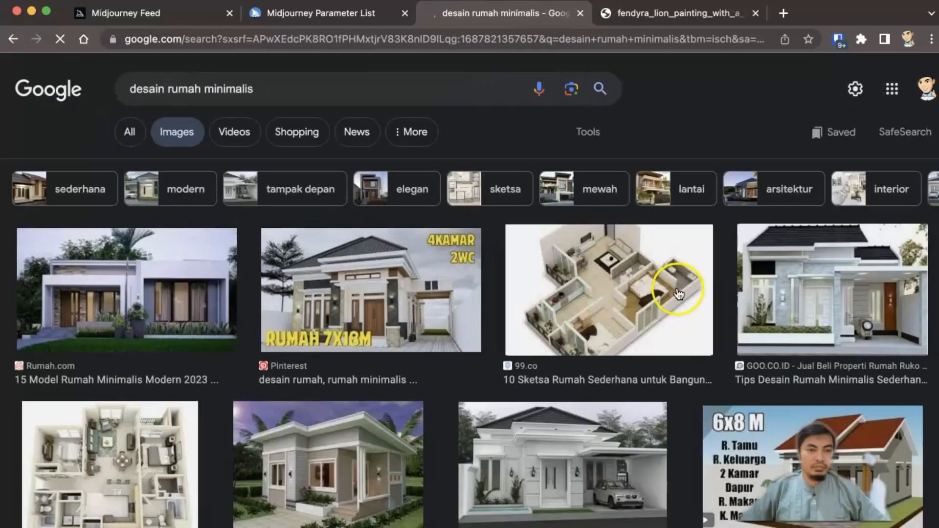
scroll(667, 288, "down", 3)
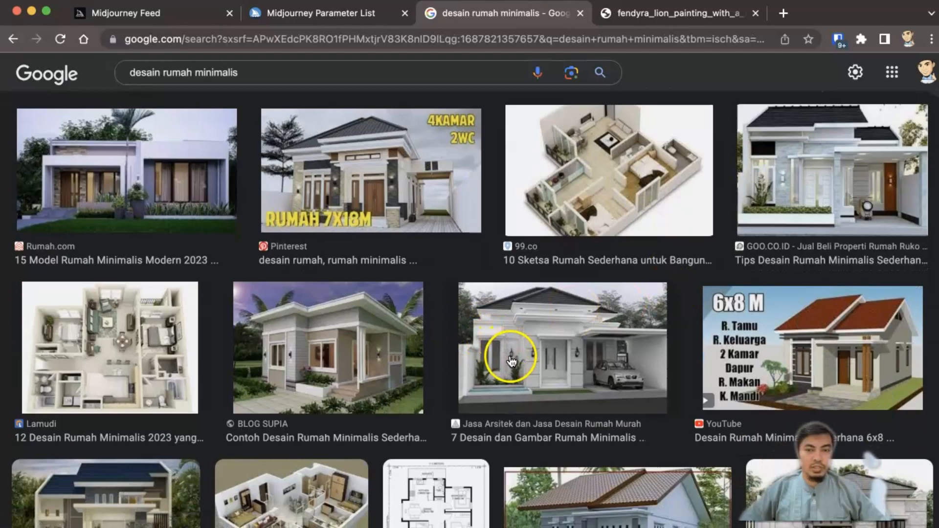
left_click(550, 336)
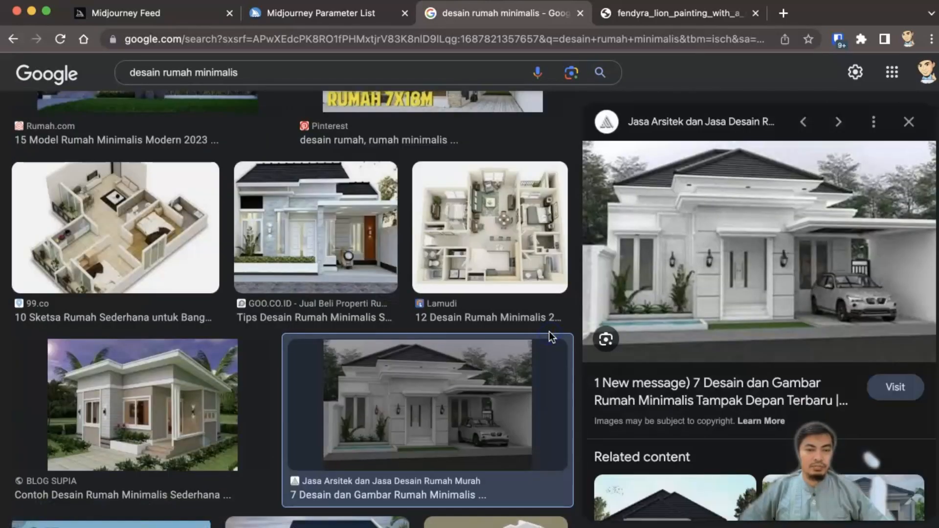
left_click(606, 339)
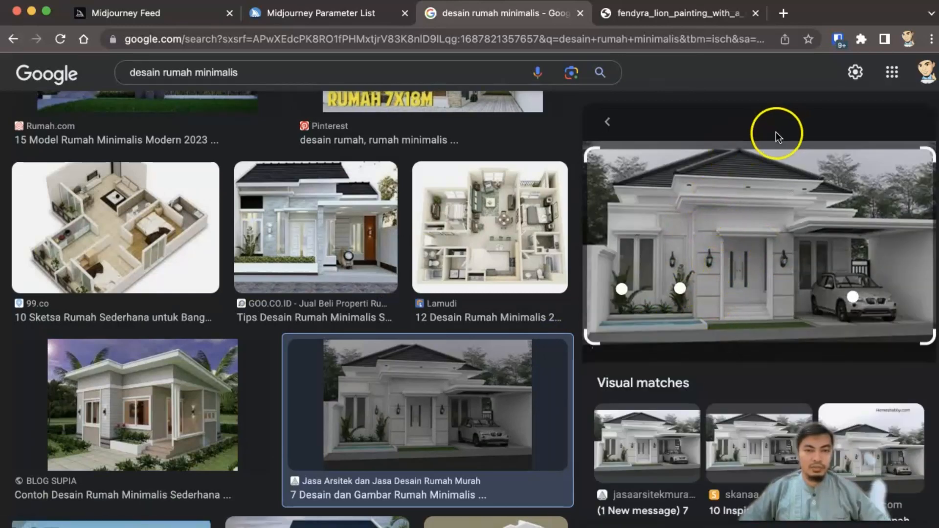
key("Escape")
left_click(521, 237)
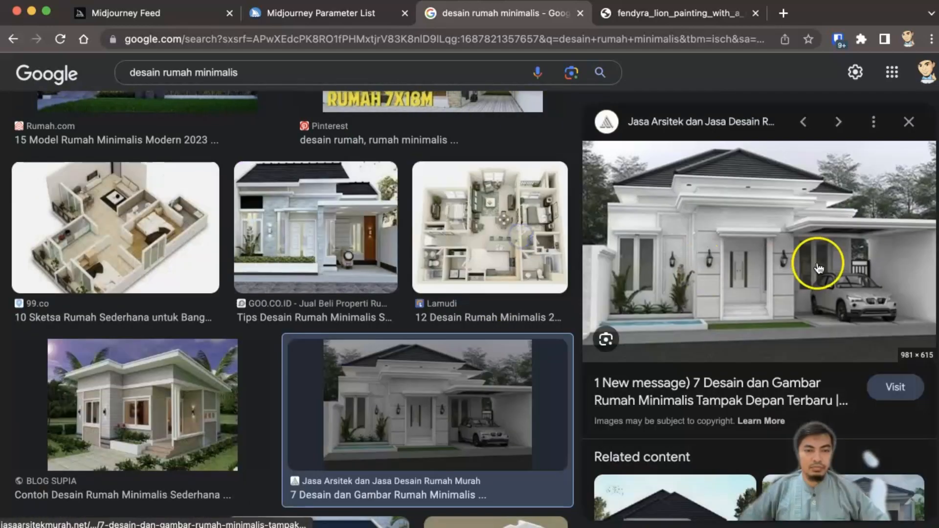
- Save the previewed white house image to the Desktop under its suggested file name
right_click(741, 227)
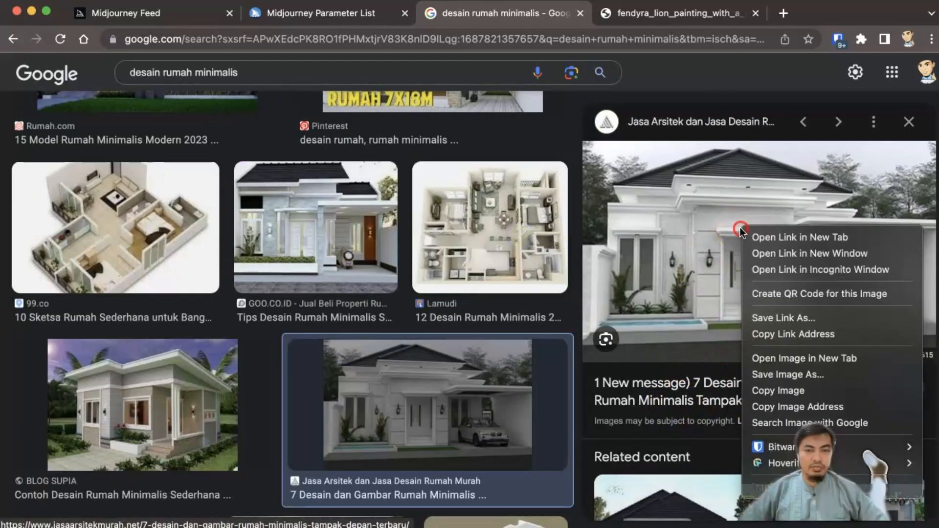
left_click(806, 376)
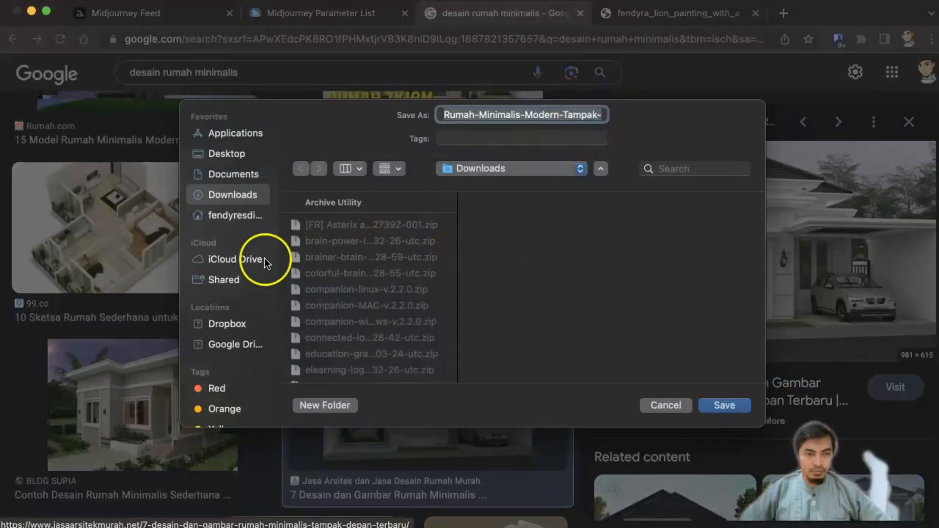
left_click(245, 154)
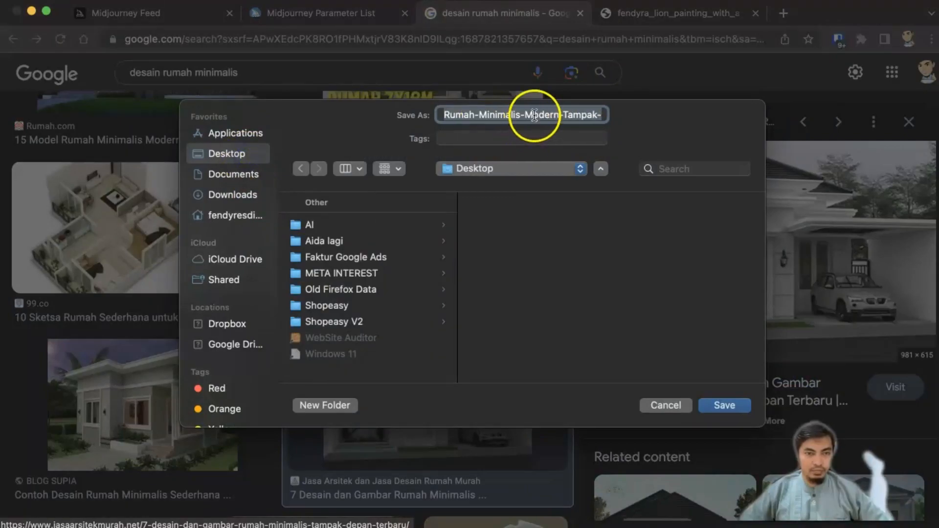
key("Return")
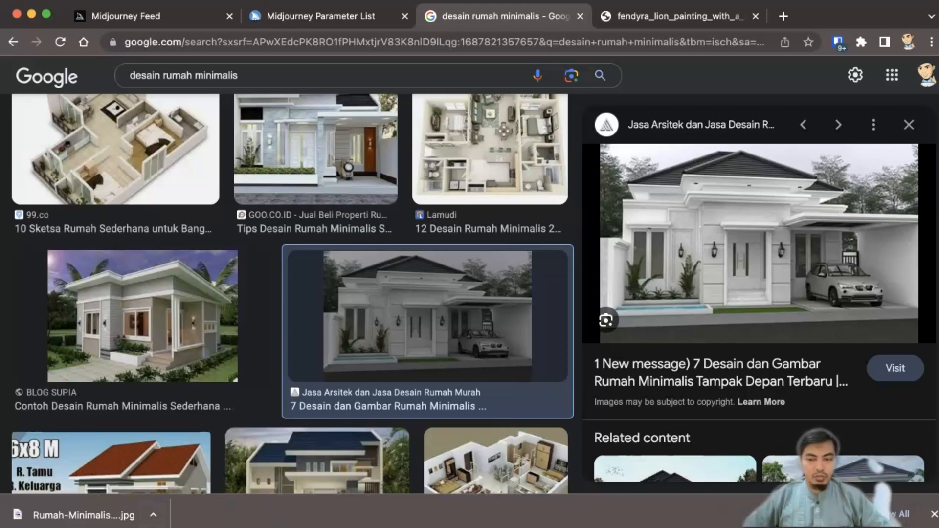
- Switch to Discord and run /describe in the Midjourney Bot chat on the image Rumah-Minimalis-Modern-Tampak-Depan.jpg
key("super+Tab")
left_click(350, 490)
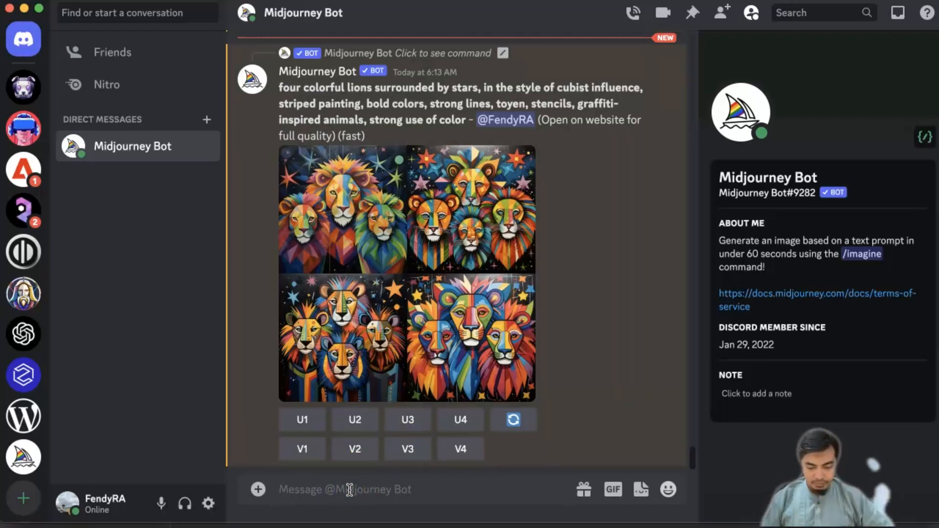
type("/de")
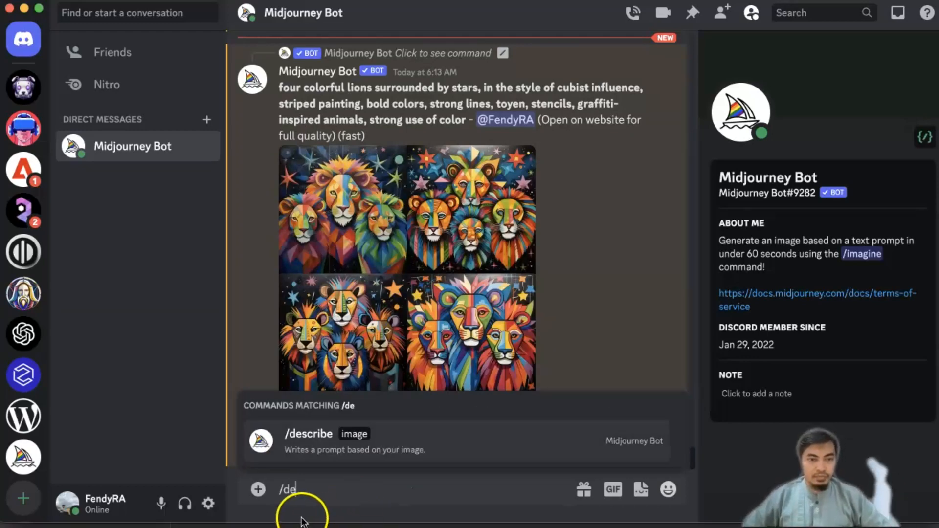
left_click(324, 446)
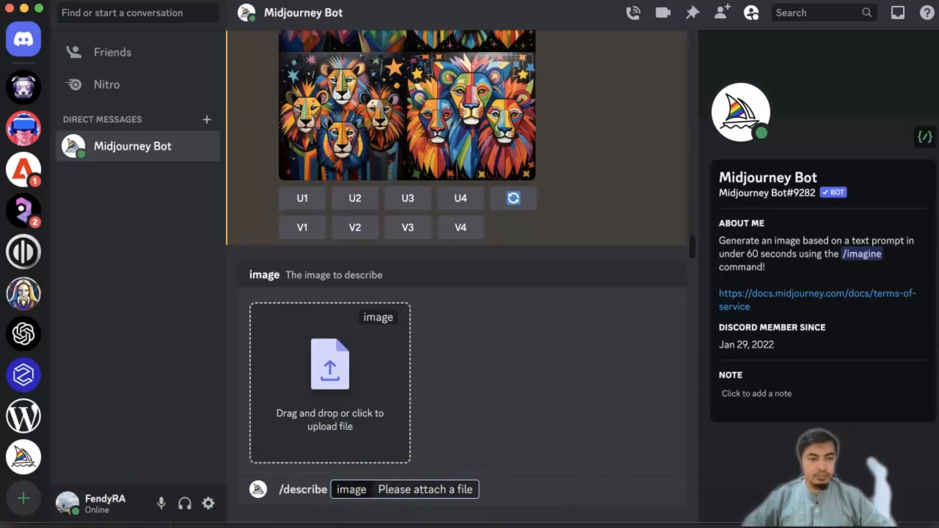
left_click(625, 490)
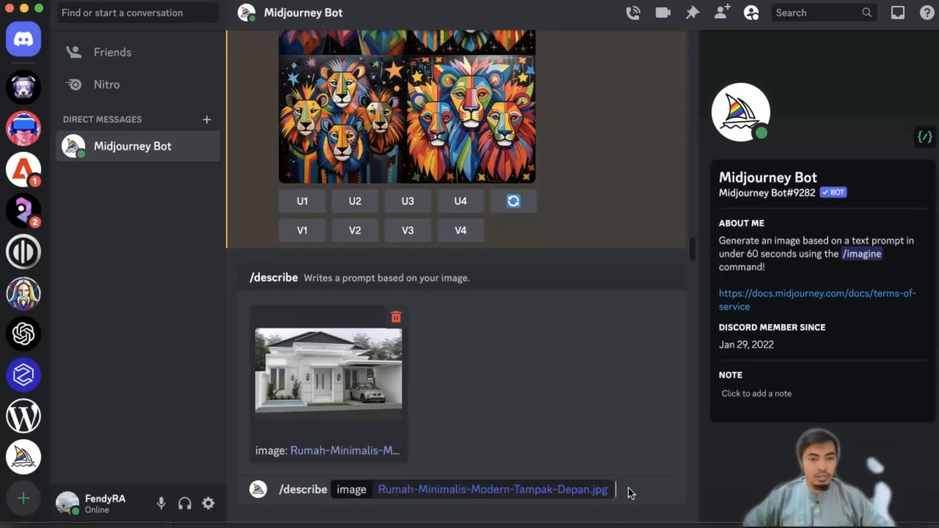
key("Return")
left_click(522, 502)
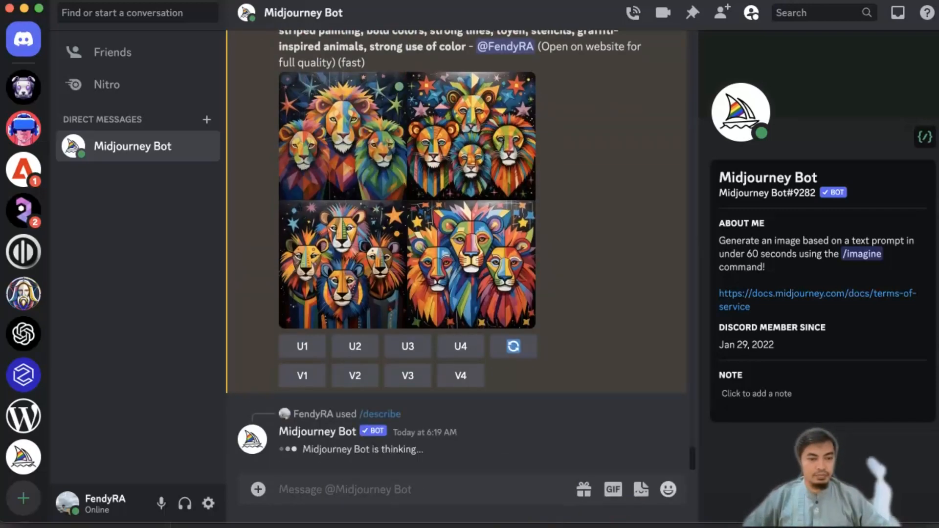
- Review the four prompts suggested for the white house image and generate images from all of them with Imagine all
scroll(638, 295, "up", 3)
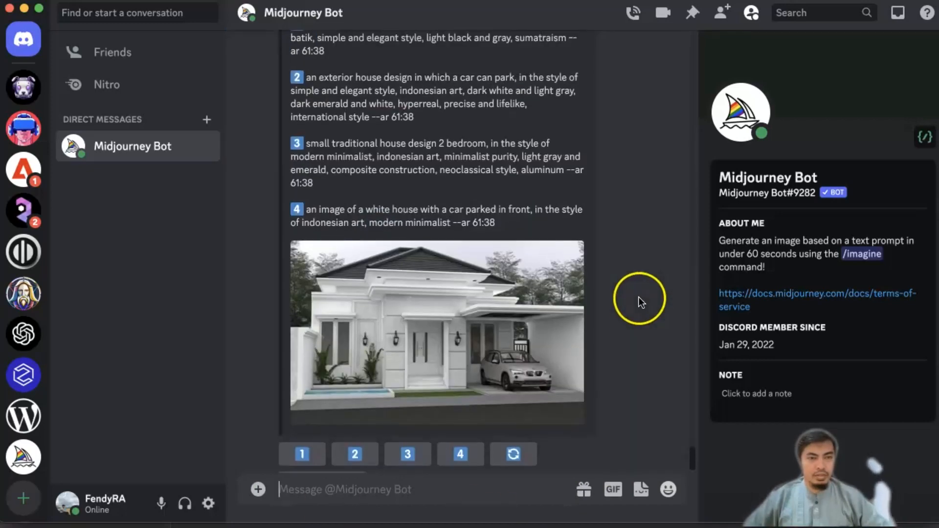
scroll(639, 297, "down", 1)
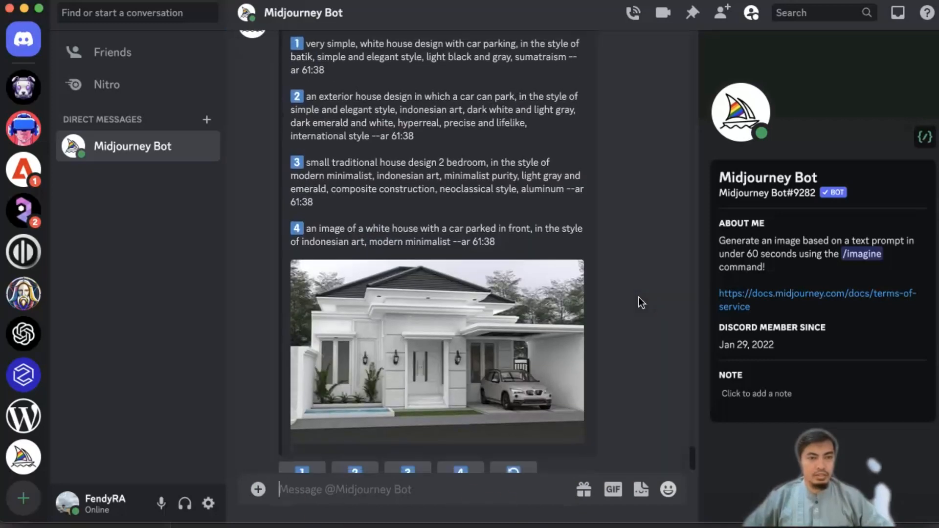
scroll(639, 298, "down", 2)
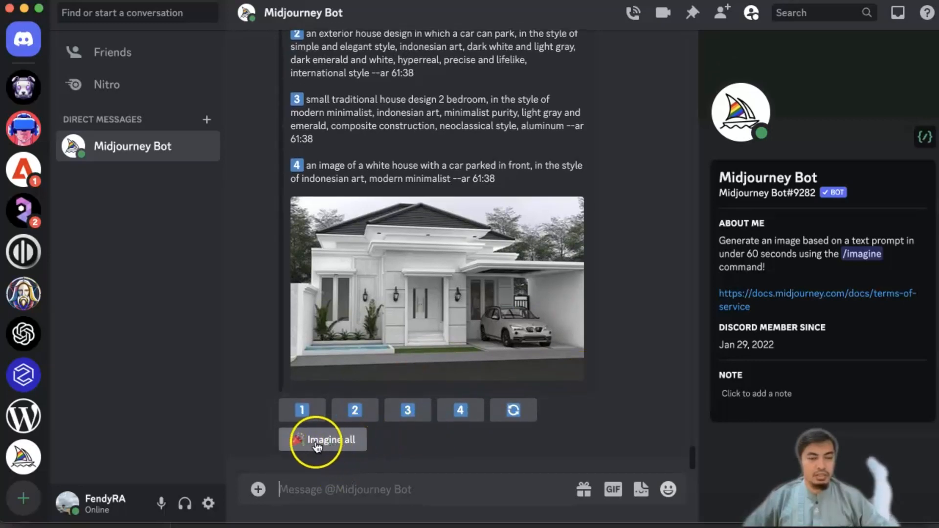
scroll(602, 369, "up", 1)
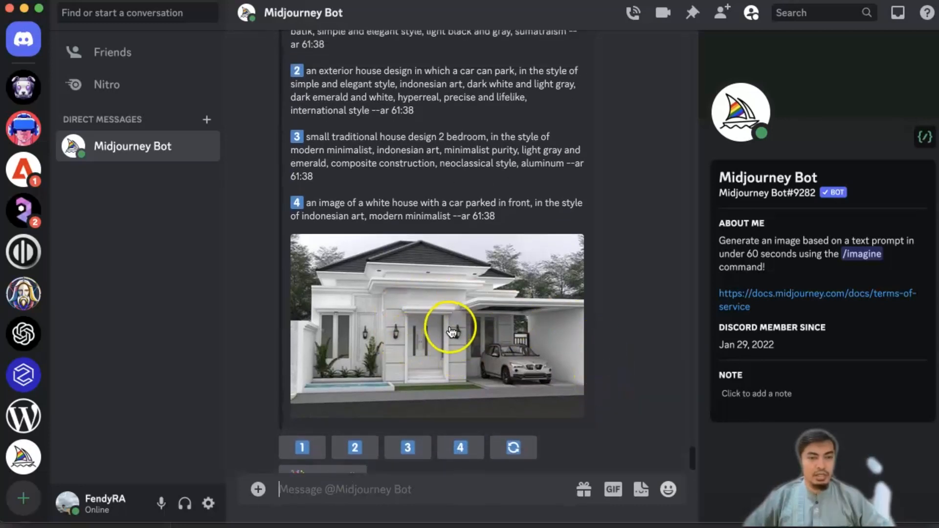
scroll(450, 326, "down", 1)
left_click(342, 440)
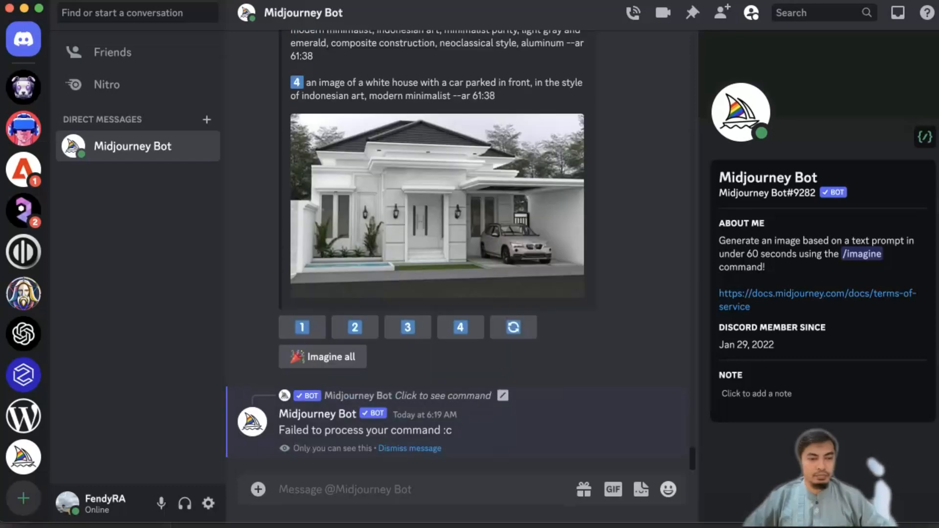
- Compare the generated house image grids with their prompts, from the exterior house design to the white house with a car parked in front
scroll(625, 276, "down", 2)
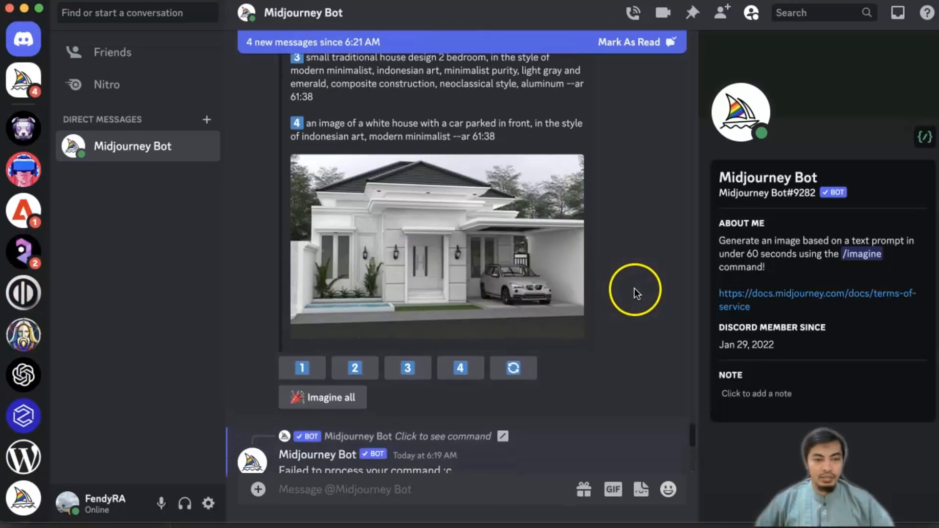
scroll(635, 289, "down", 6)
scroll(634, 288, "down", 2)
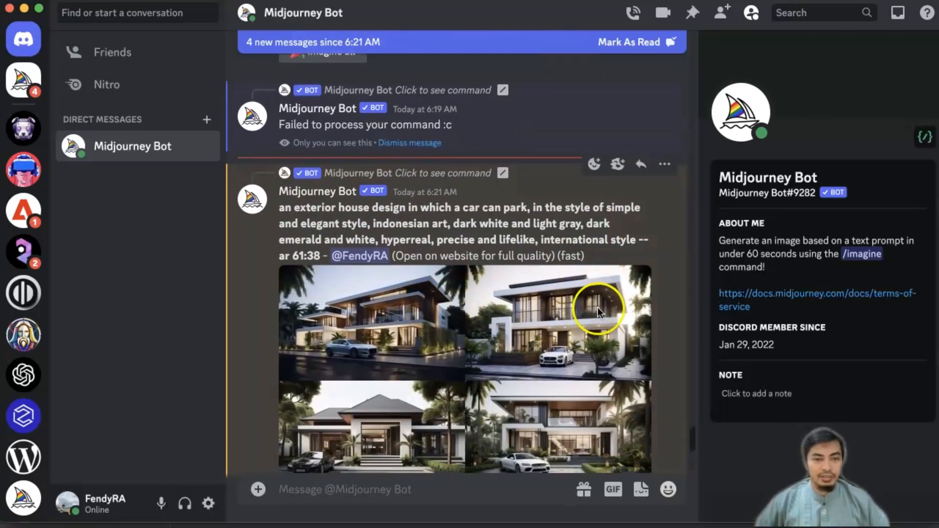
scroll(630, 316, "down", 2)
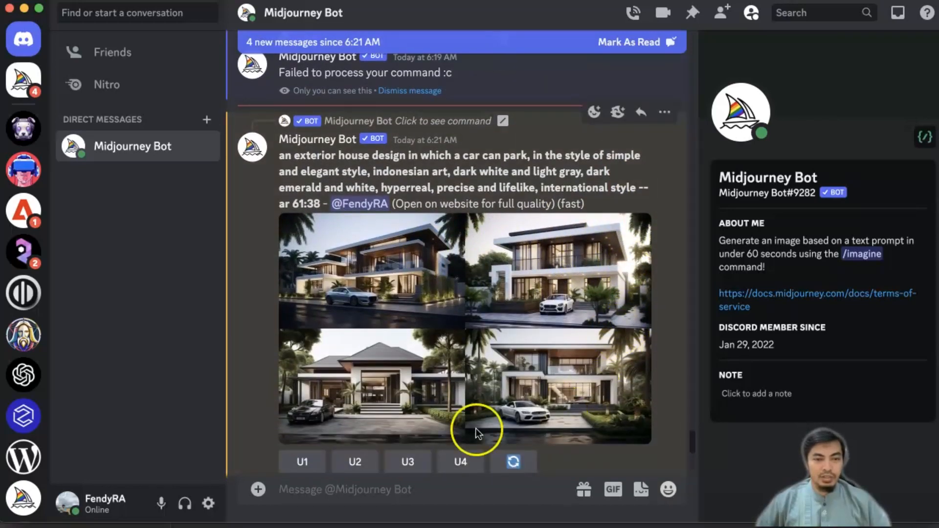
scroll(546, 394, "down", 6)
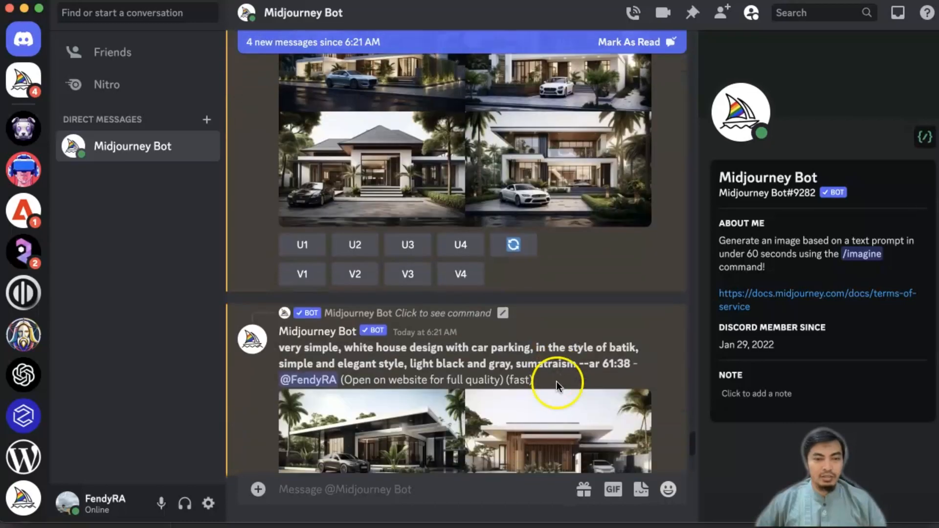
scroll(559, 386, "down", 4)
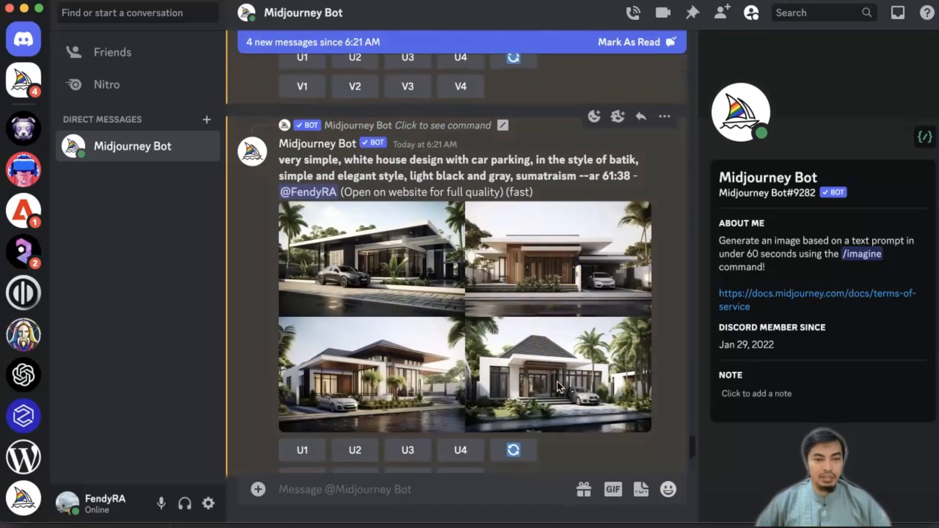
scroll(559, 386, "down", 5)
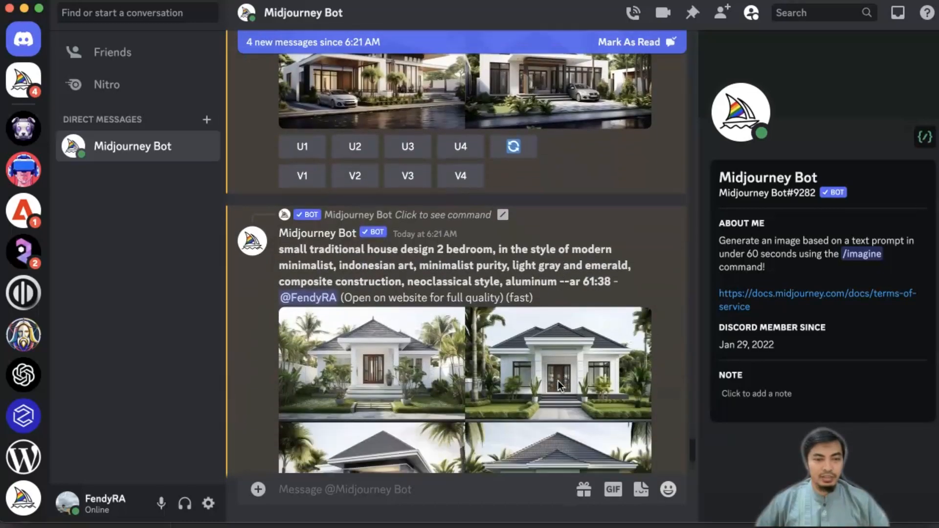
scroll(554, 385, "up", 7)
scroll(554, 383, "down", 7)
scroll(495, 348, "up", 7)
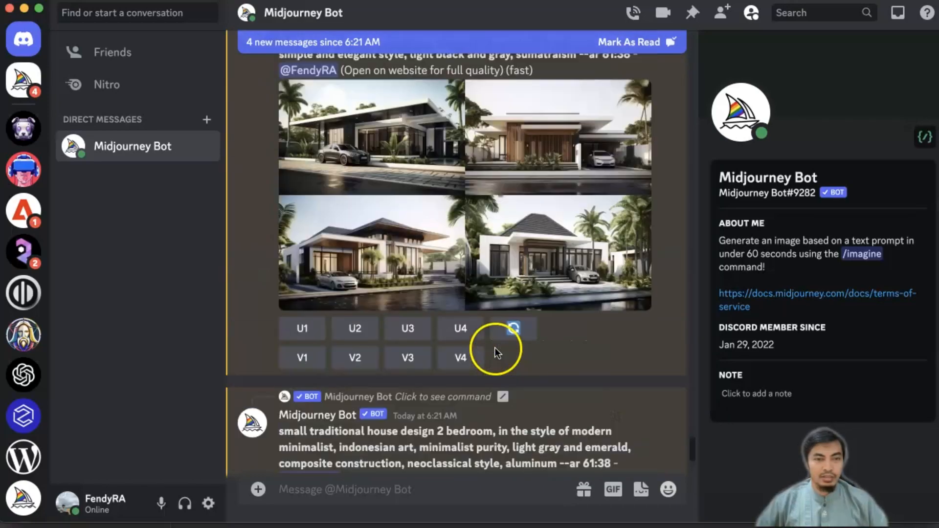
scroll(488, 269, "down", 10)
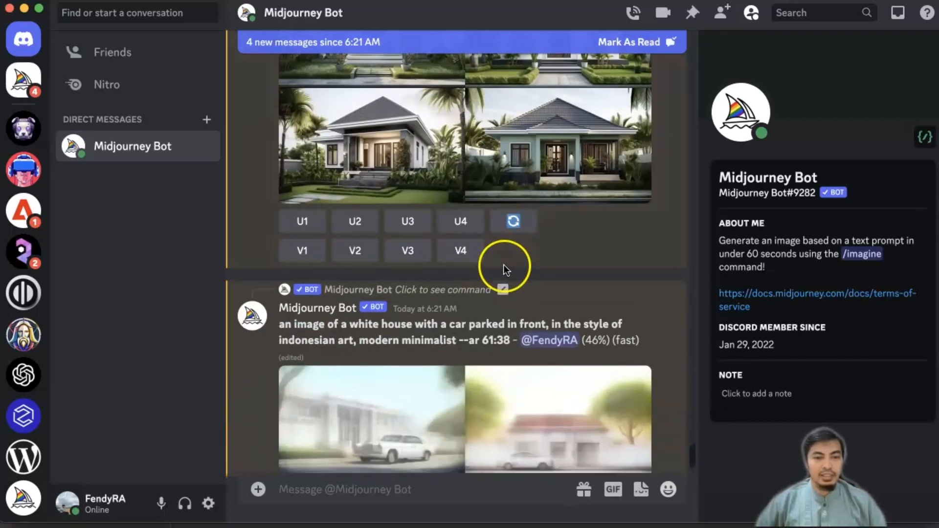
scroll(504, 274, "down", 3)
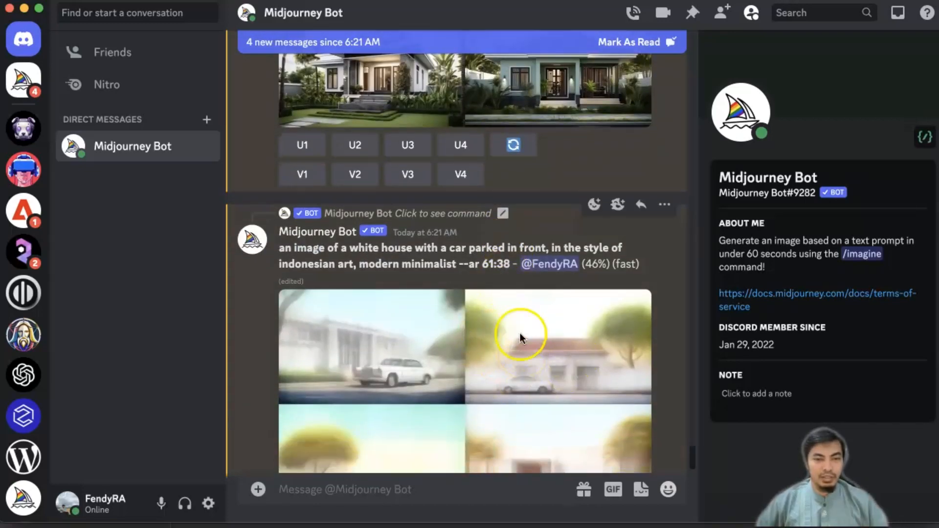
scroll(495, 321, "down", 1)
scroll(496, 295, "down", 1)
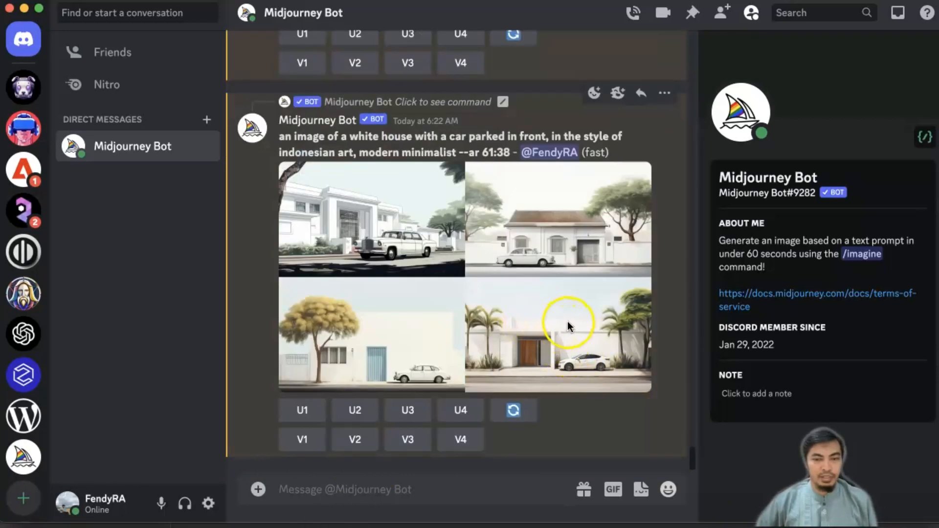
scroll(546, 322, "up", 1)
scroll(546, 322, "up", 6)
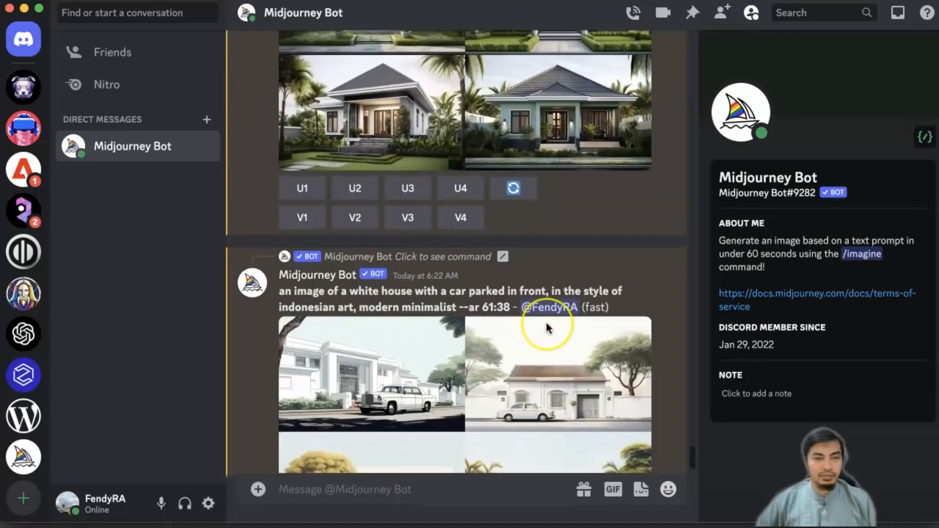
- Review the generated house image grids again, going back from the white house with a parked car to the exterior house design
scroll(547, 324, "up", 8)
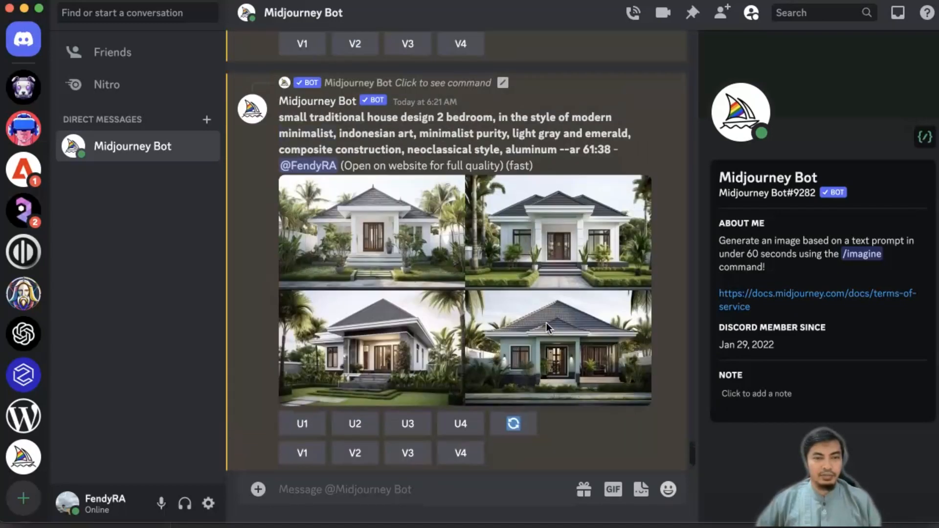
scroll(548, 323, "up", 2)
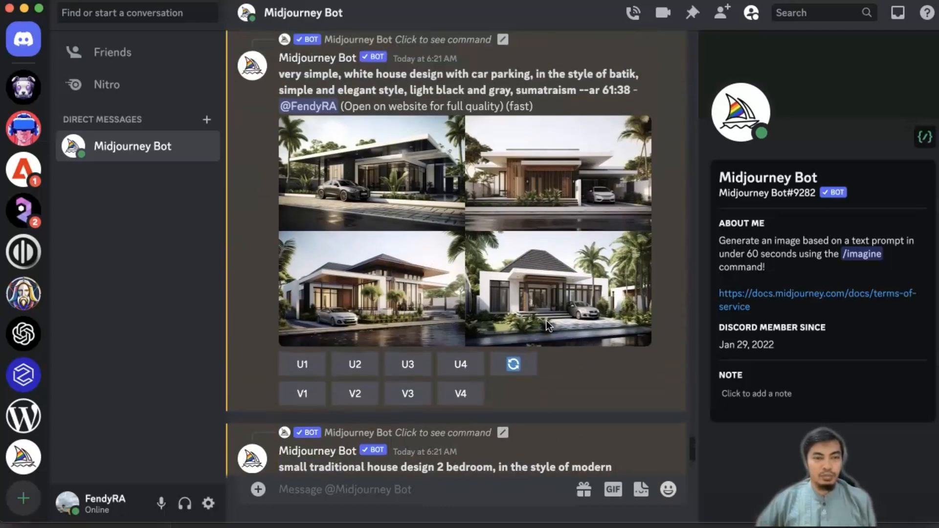
scroll(555, 319, "up", 8)
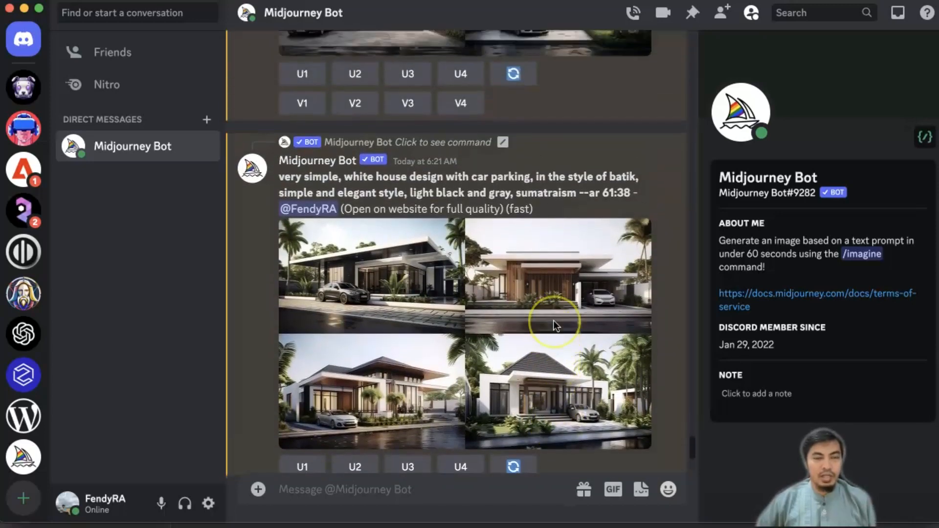
scroll(554, 321, "up", 1)
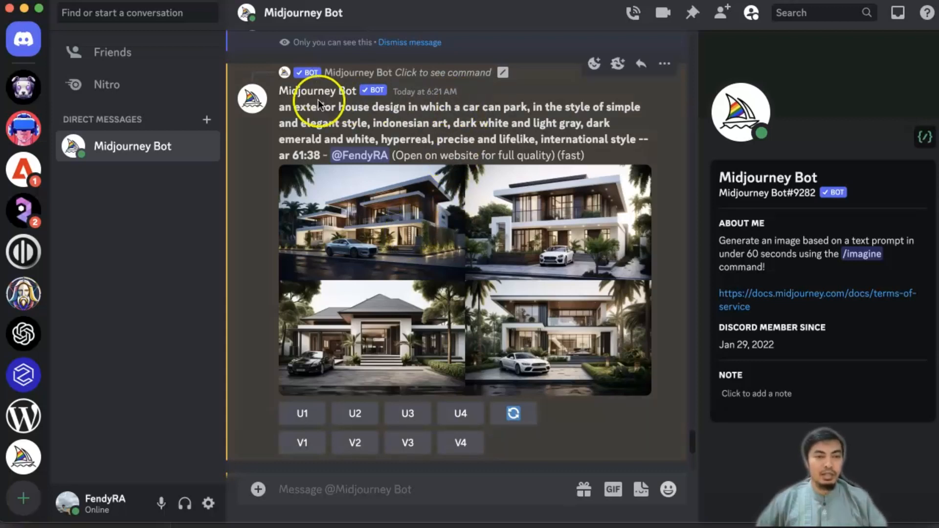
scroll(289, 101, "up", 1)
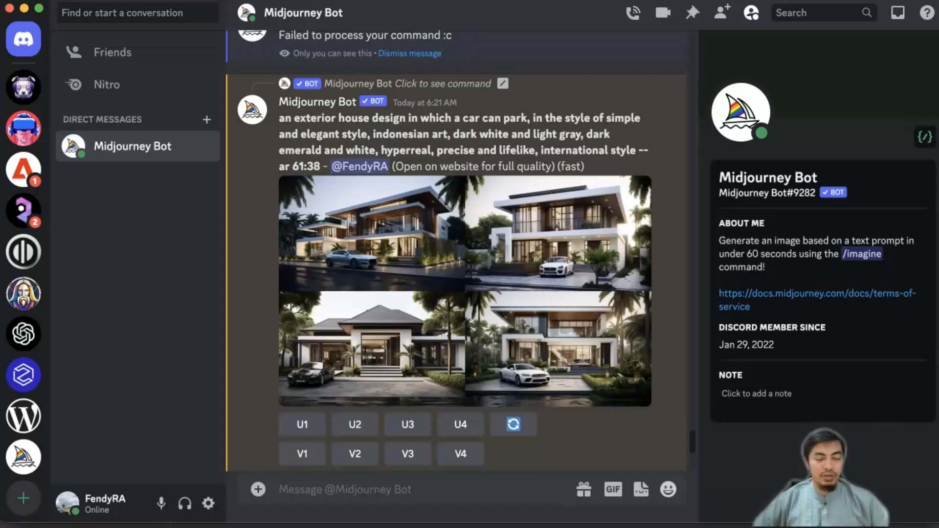
left_click(293, 432)
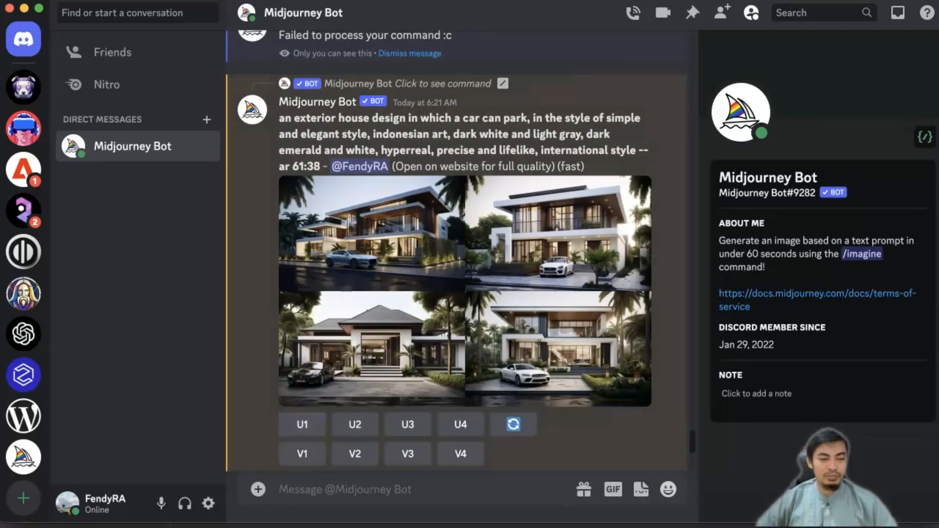